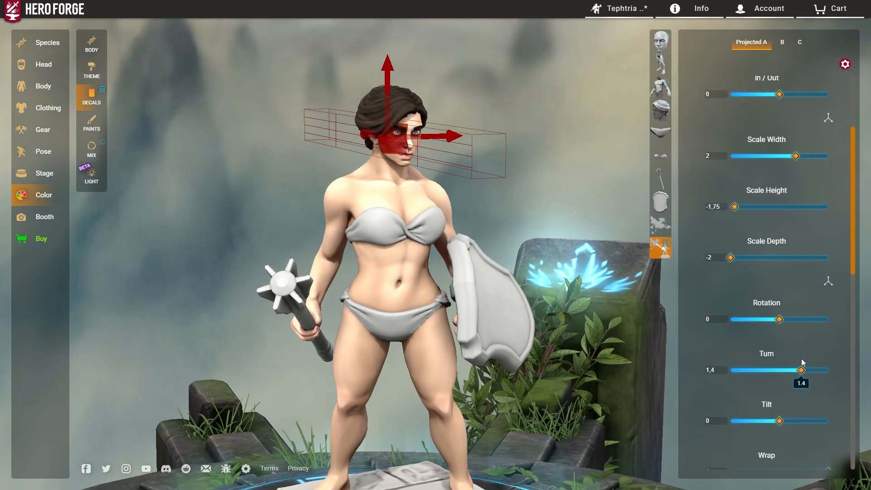
# - Resize the red projected decal A on the face to scale width -2 and scale depth 0.75
pyautogui.moveTo(770, 303); pyautogui.dragTo(776, 303)
pyautogui.moveTo(753, 202); pyautogui.dragTo(731, 202)
pyautogui.scroll(4, 400, 182)
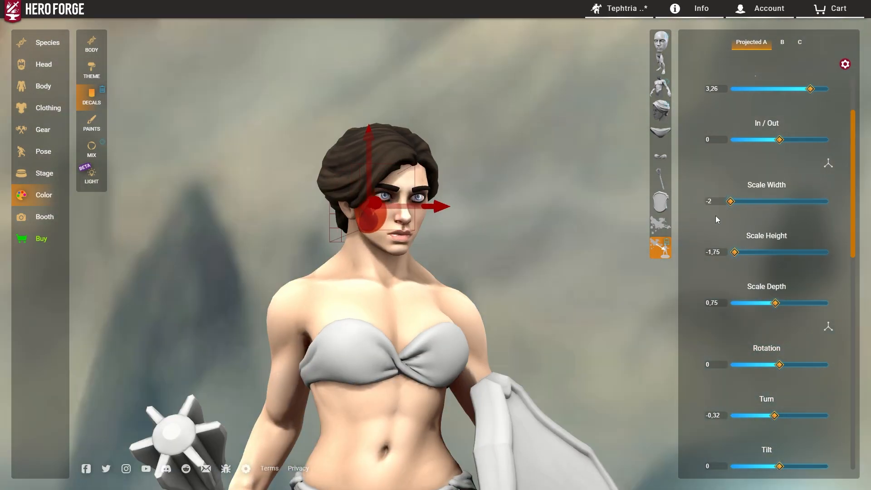
pyautogui.scroll(-5, 806, 340)
pyautogui.click(789, 431)
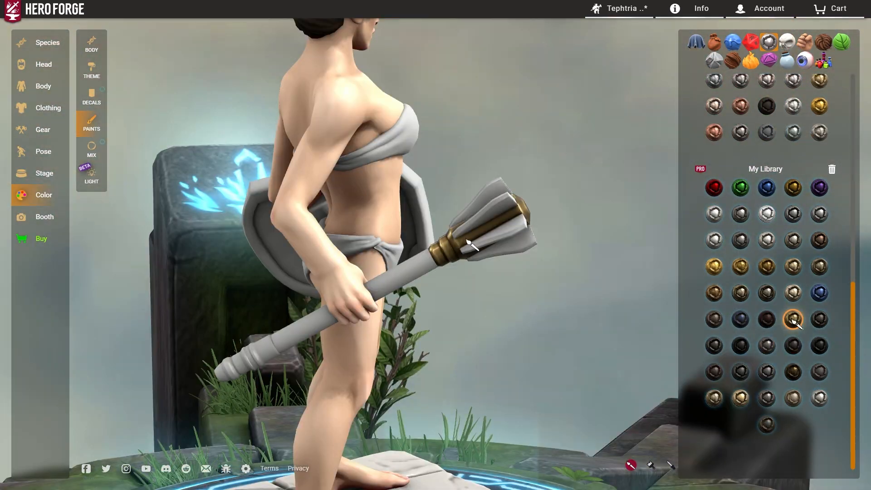
# - Paint the mace with metal colours, using a bronze tone on its head, and add a shading decal to it
pyautogui.click(793, 319)
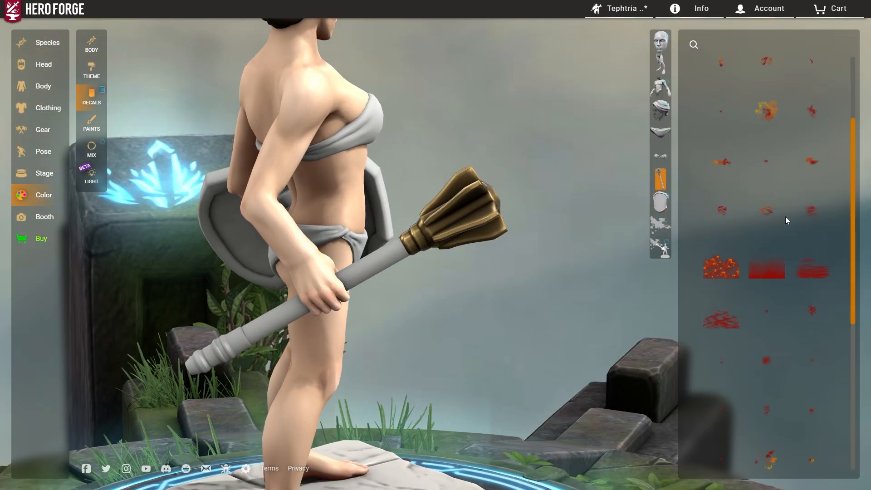
pyautogui.click(794, 263)
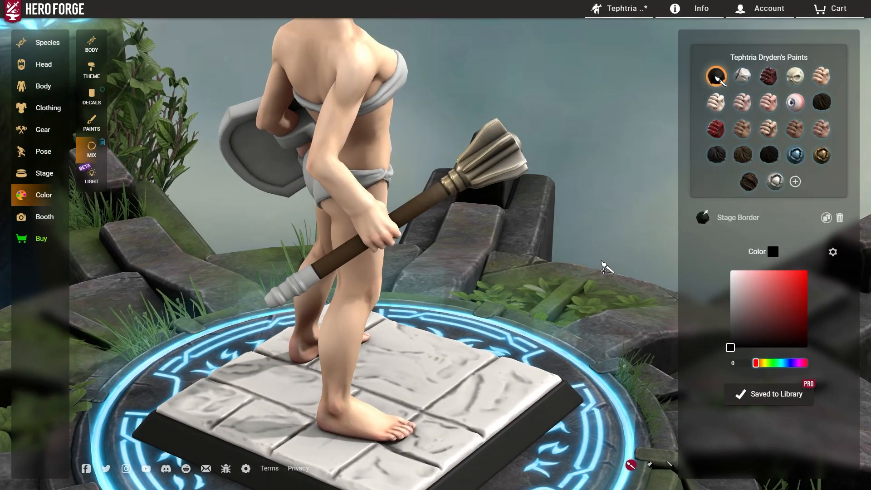
pyautogui.click(819, 157)
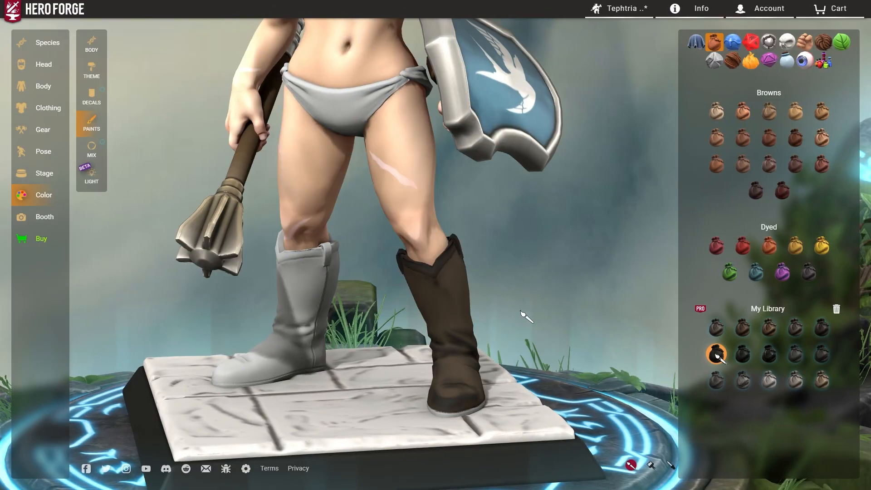
# - Paint the sole of the brown boot with a dark leather from the library
pyautogui.click(458, 414)
pyautogui.moveTo(521, 312); pyautogui.dragTo(594, 315)
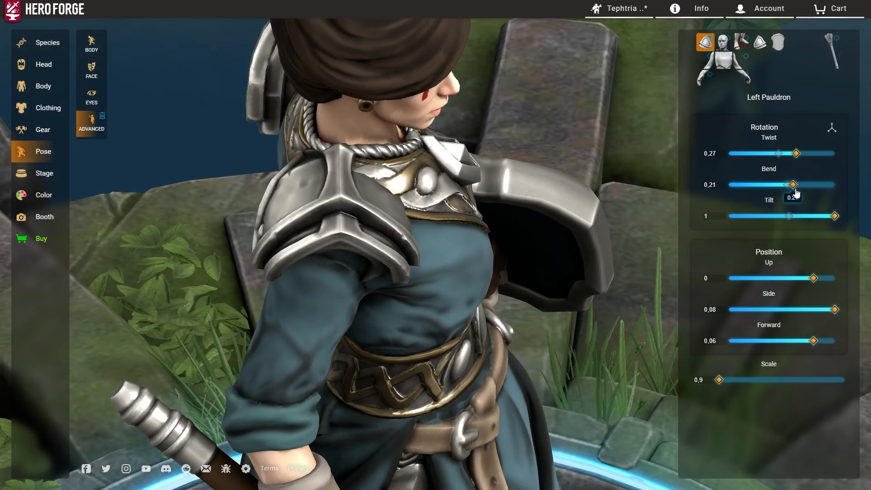
# - Set the right pauldron's bend to -0.2 and adjust its forward position
pyautogui.moveTo(798, 193); pyautogui.dragTo(772, 197)
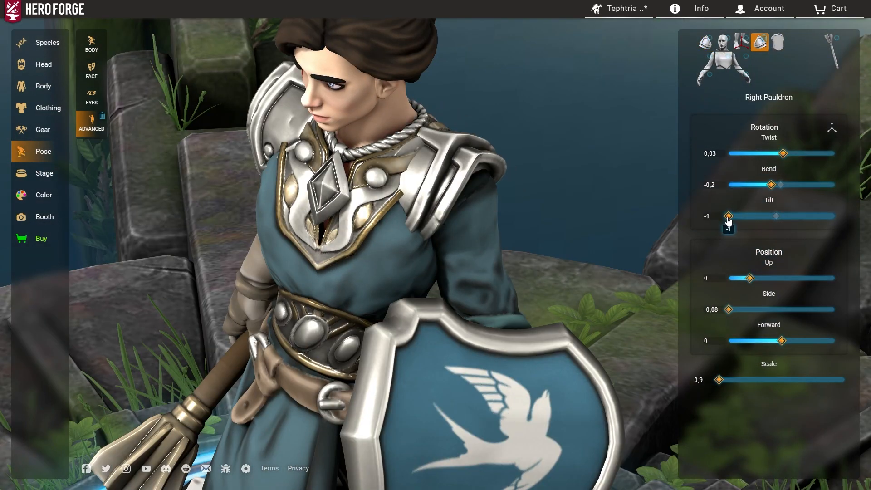
pyautogui.moveTo(767, 345); pyautogui.dragTo(777, 341)
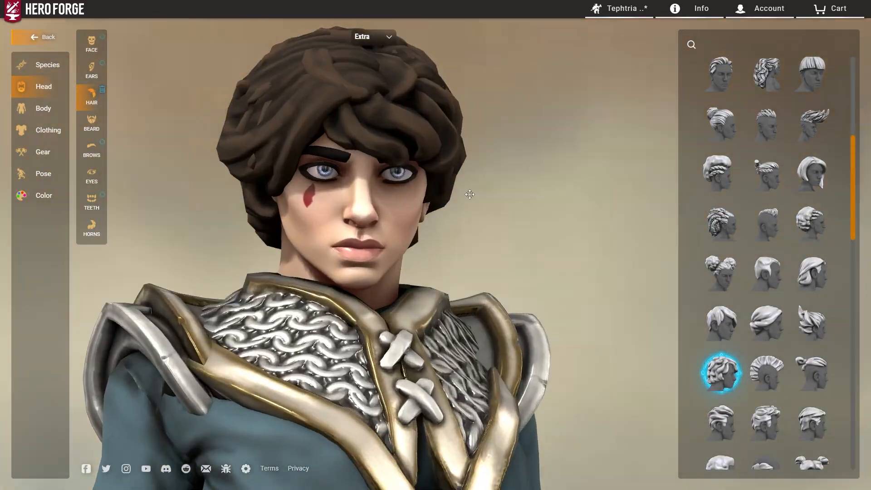
# - Try out a range of hairstyles on the extra figure, judging each one from several angles
pyautogui.scroll(6, 767, 227)
pyautogui.click(713, 92)
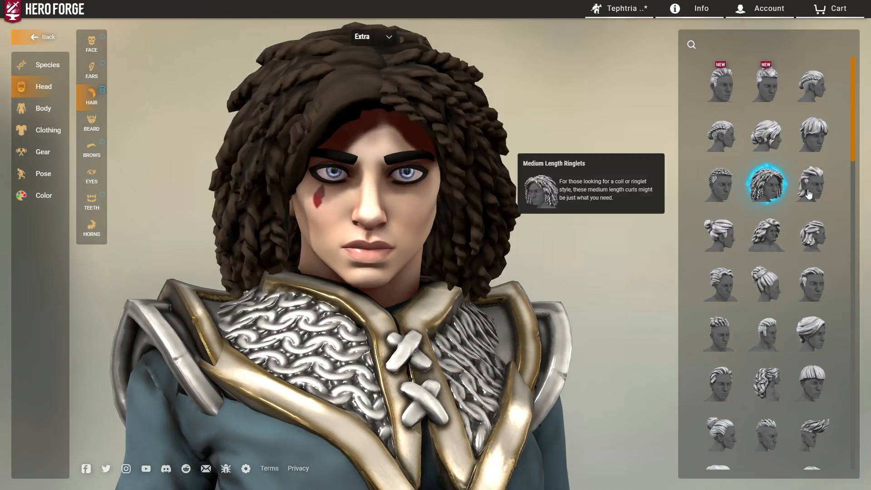
pyautogui.click(809, 194)
pyautogui.click(720, 235)
pyautogui.moveTo(550, 273); pyautogui.dragTo(626, 268)
pyautogui.click(812, 236)
pyautogui.moveTo(428, 225); pyautogui.dragTo(420, 254)
pyautogui.click(767, 283)
pyautogui.moveTo(576, 286); pyautogui.dragTo(400, 288)
pyautogui.click(766, 334)
pyautogui.scroll(-1, 812, 336)
pyautogui.click(721, 321)
pyautogui.click(766, 322)
pyautogui.moveTo(430, 227); pyautogui.dragTo(517, 210)
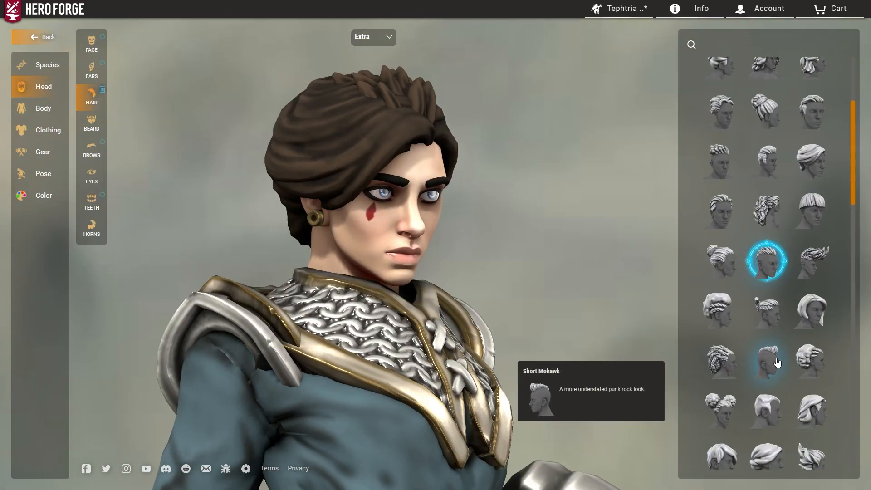
pyautogui.scroll(-2, 778, 363)
pyautogui.click(813, 236)
pyautogui.moveTo(590, 254); pyautogui.dragTo(513, 254)
pyautogui.scroll(-1, 767, 317)
pyautogui.click(812, 274)
pyautogui.moveTo(589, 236); pyautogui.dragTo(563, 259)
# - Give the extra figure the pinned-up hairstyle with loose front strands and a low bun
pyautogui.scroll(6, 771, 227)
pyautogui.click(767, 134)
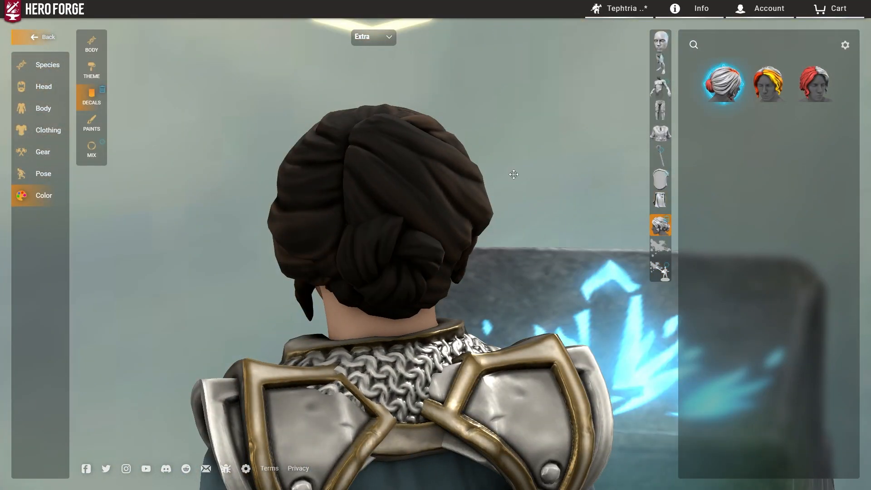
# - Pick the Brown Hair paint for mixing the colour of the extra figure's hair
pyautogui.moveTo(514, 174); pyautogui.dragTo(445, 270)
pyautogui.click(92, 149)
pyautogui.scroll(3, 558, 215)
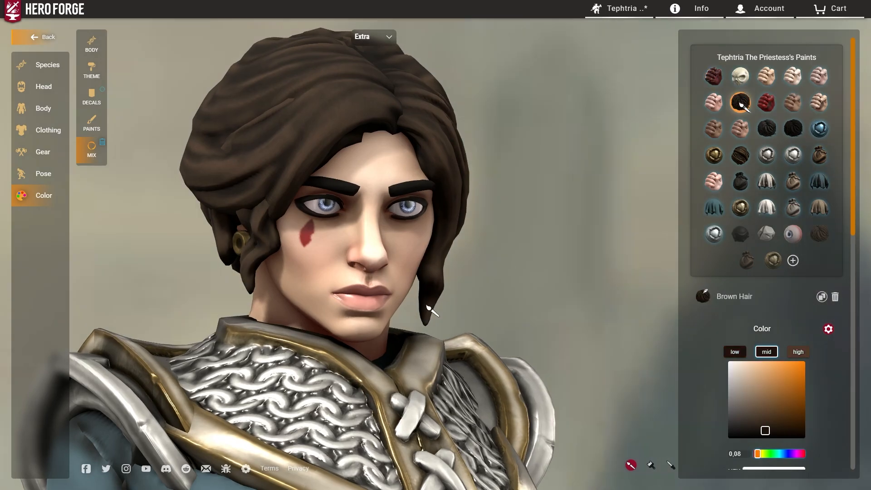
pyautogui.scroll(-5, 431, 311)
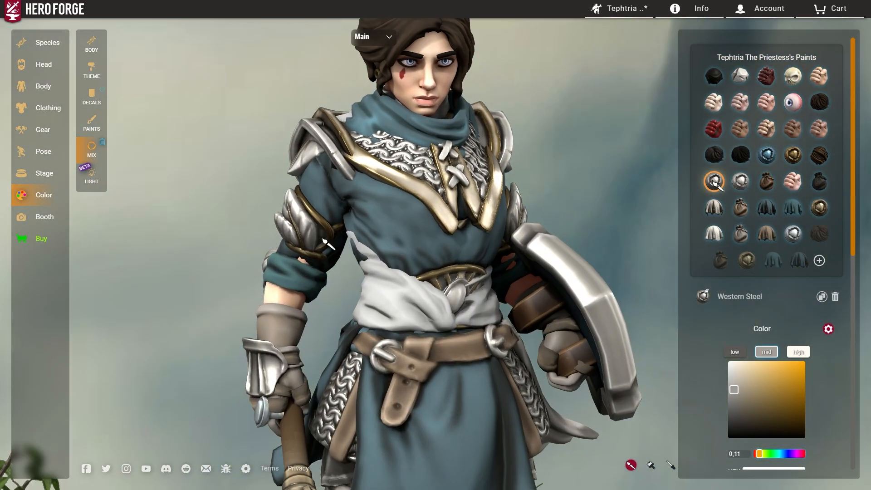
# - Exclude the text surface from projected decal C and fine-tune the decal's placement and size on the front skirt
pyautogui.moveTo(323, 241); pyautogui.dragTo(554, 167)
pyautogui.scroll(-3, 554, 168)
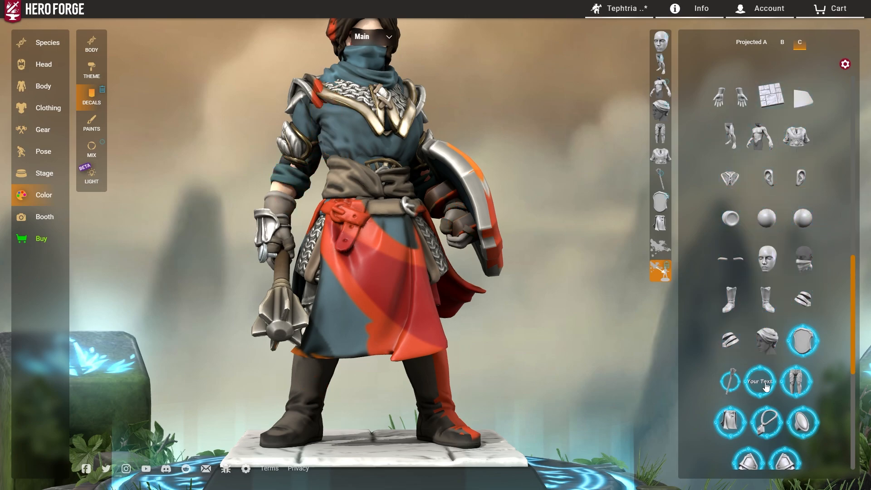
pyautogui.click(766, 385)
pyautogui.moveTo(371, 144); pyautogui.dragTo(371, 219)
pyautogui.scroll(4, 372, 222)
pyautogui.moveTo(752, 292); pyautogui.dragTo(749, 293)
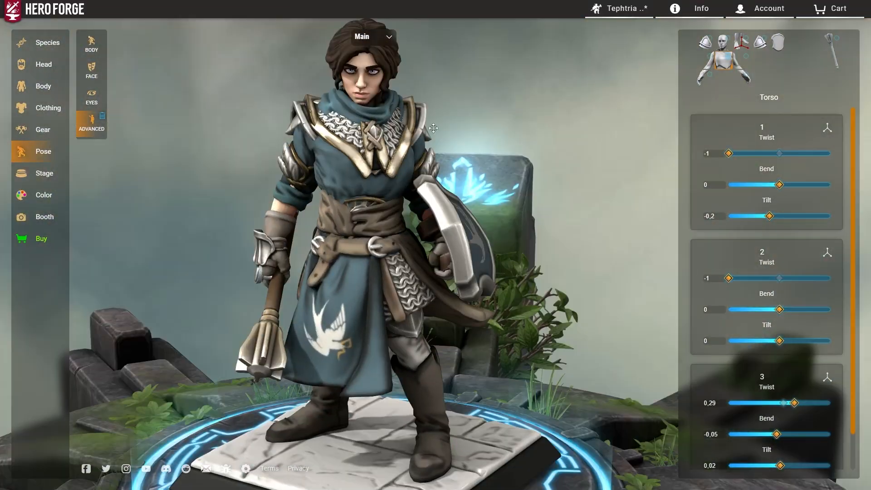
# - Fine-tune the tilt of the first torso section in the main figure's pose
pyautogui.moveTo(769, 216); pyautogui.dragTo(773, 218)
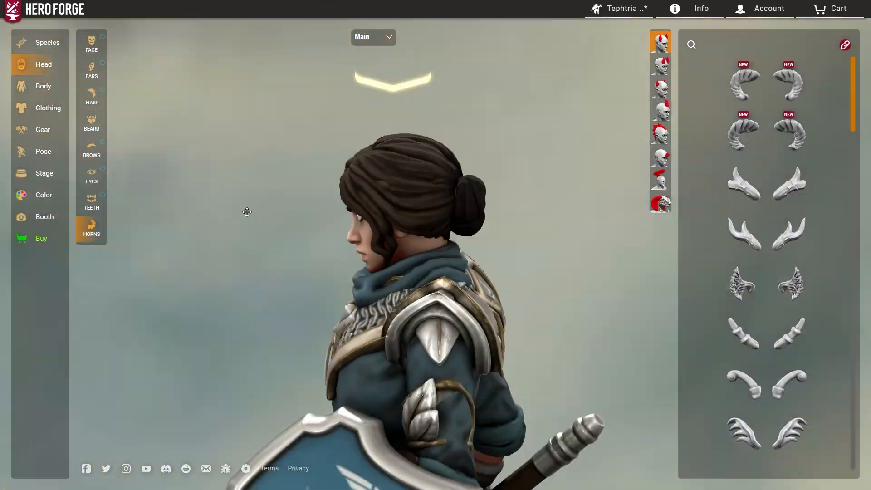
# - Twist and bend the forehead horn so it lies along the hair, and choose the Brown Hair paint for it
pyautogui.moveTo(246, 212); pyautogui.dragTo(520, 204)
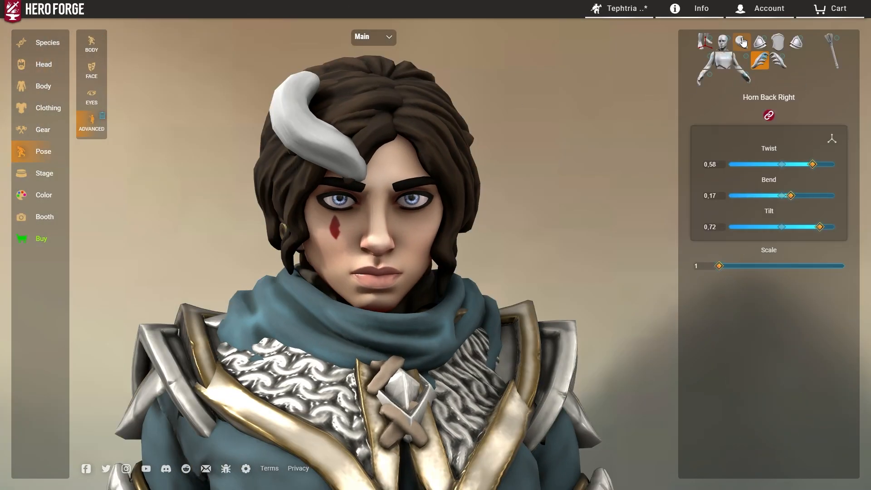
pyautogui.moveTo(782, 164); pyautogui.dragTo(755, 164)
pyautogui.moveTo(782, 196); pyautogui.dragTo(804, 199)
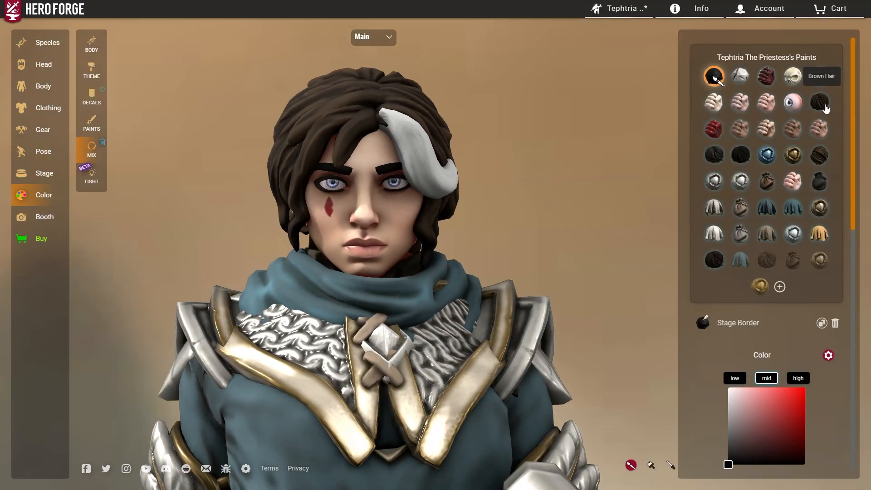
pyautogui.click(821, 104)
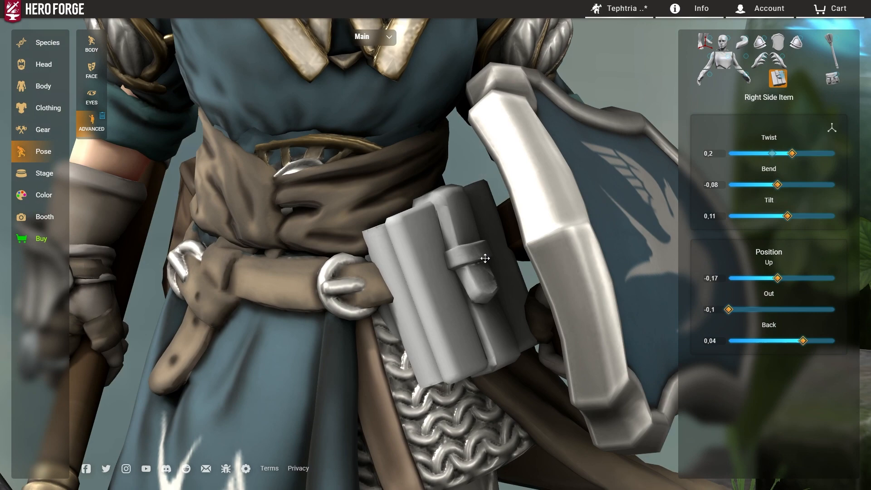
# - Fine-tune the tilt of the right side item on the belt and paint its inner part with Dirty Blue Cloth 1
pyautogui.moveTo(787, 216); pyautogui.dragTo(789, 218)
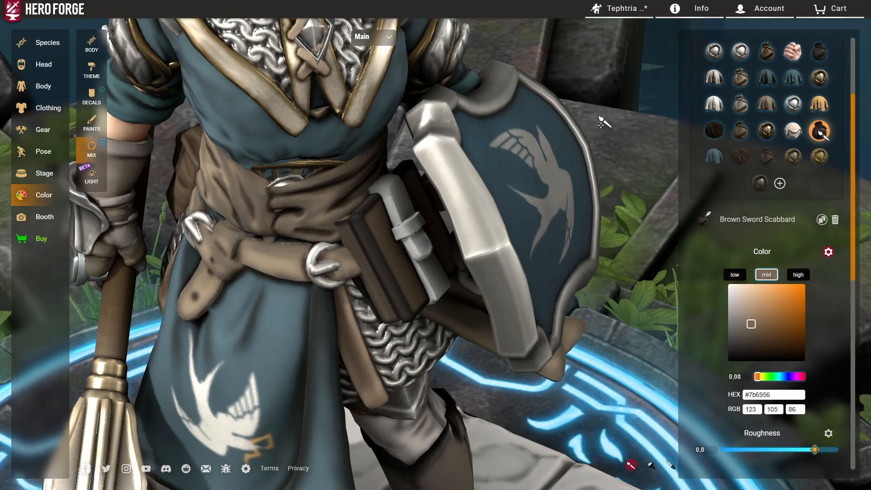
pyautogui.click(793, 207)
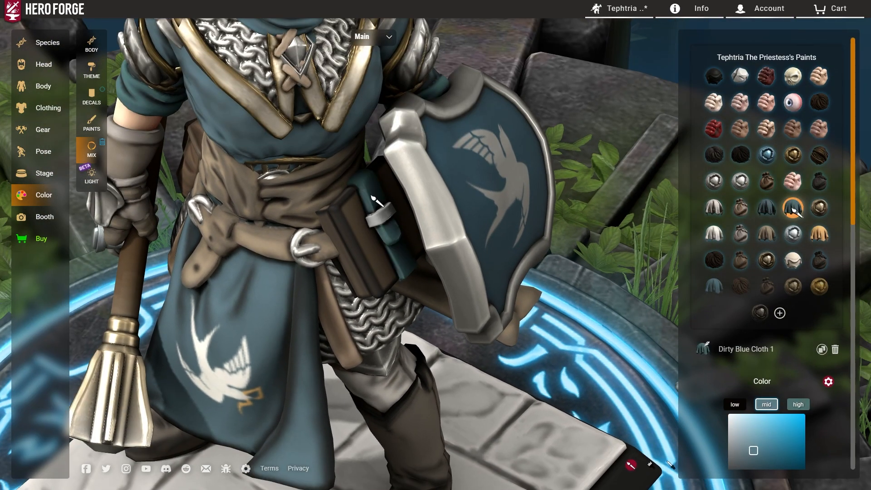
pyautogui.click(794, 208)
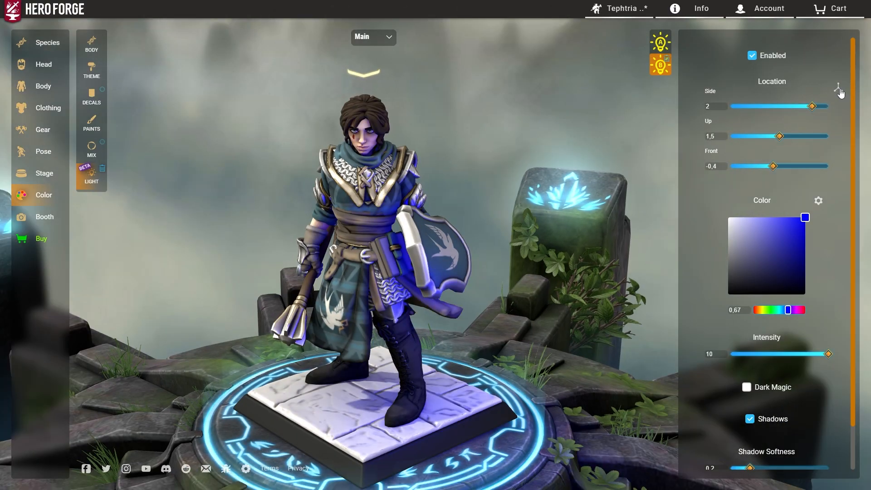
# - Reposition light B to side 1.3, up 2.44 and front -0.82, and change its colour to a warm hue
pyautogui.click(840, 92)
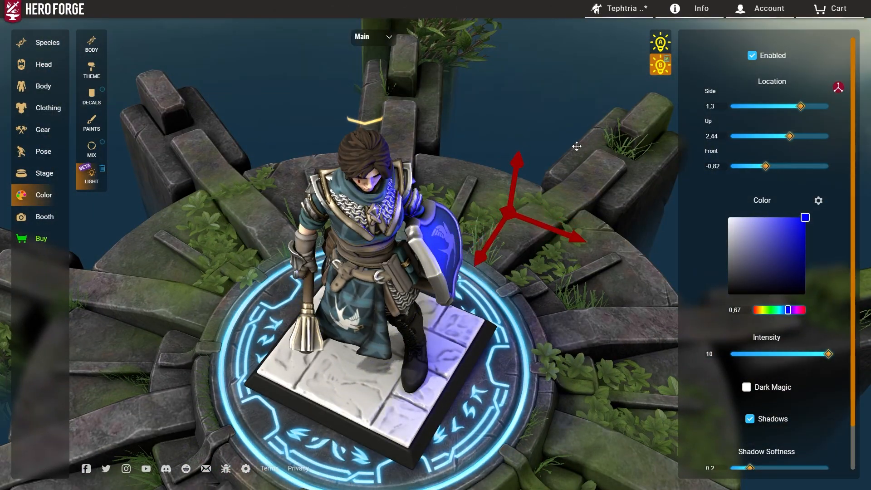
pyautogui.click(759, 311)
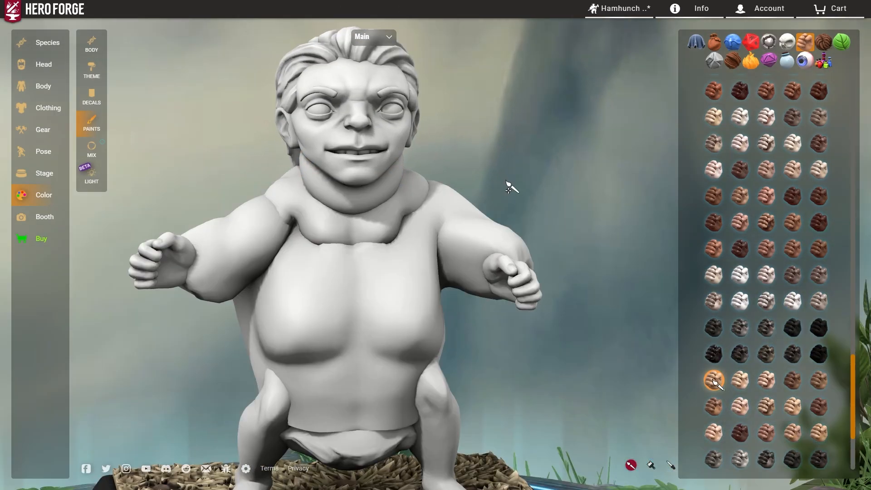
# - Paint the unpainted halfling figure's body and neck with the chosen light skin tone
pyautogui.click(454, 255)
pyautogui.click(404, 200)
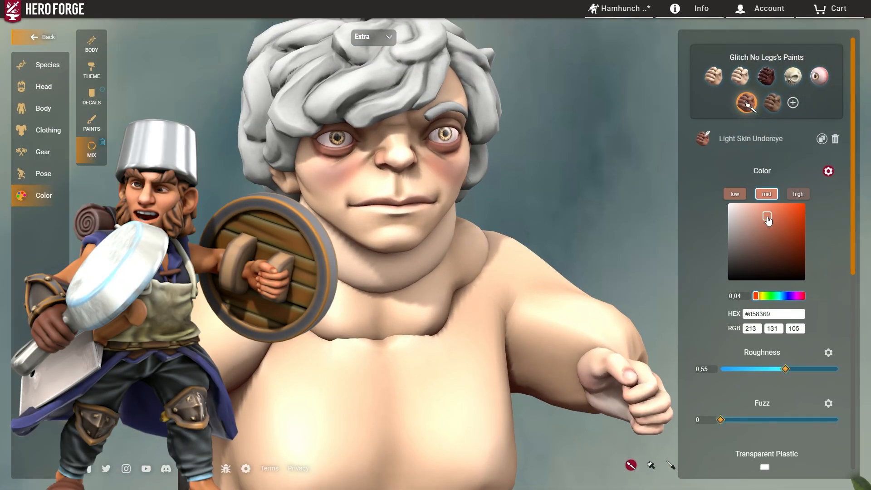
# - Adjust the mid colour of the Light Skin Undereye paint within its soft red range
pyautogui.moveTo(760, 240); pyautogui.dragTo(767, 234)
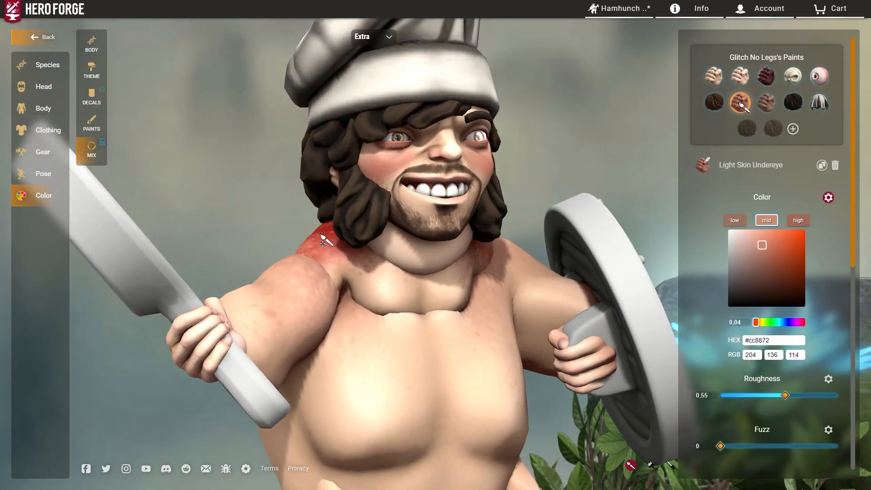
# - Switch to the main figure and retune the high and mid colours of the Fields 1 paint on the green bulb vegetable
pyautogui.click(372, 36)
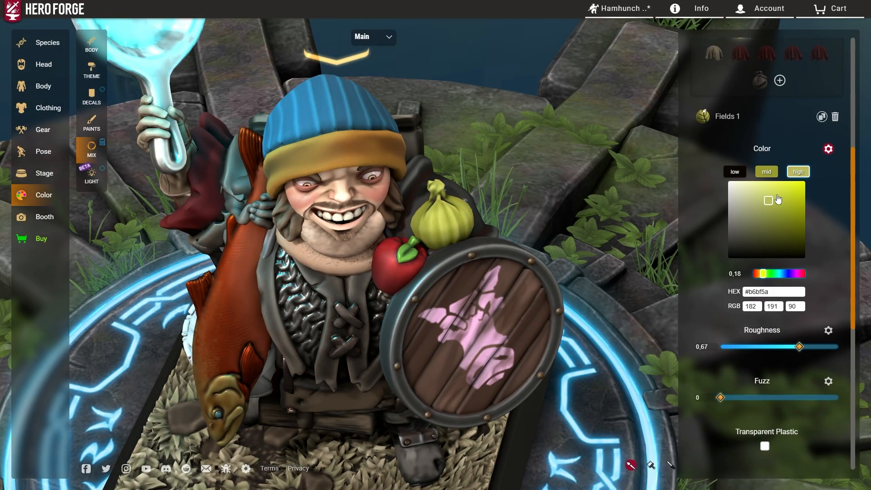
pyautogui.click(780, 189)
pyautogui.click(767, 172)
pyautogui.click(761, 273)
pyautogui.click(773, 212)
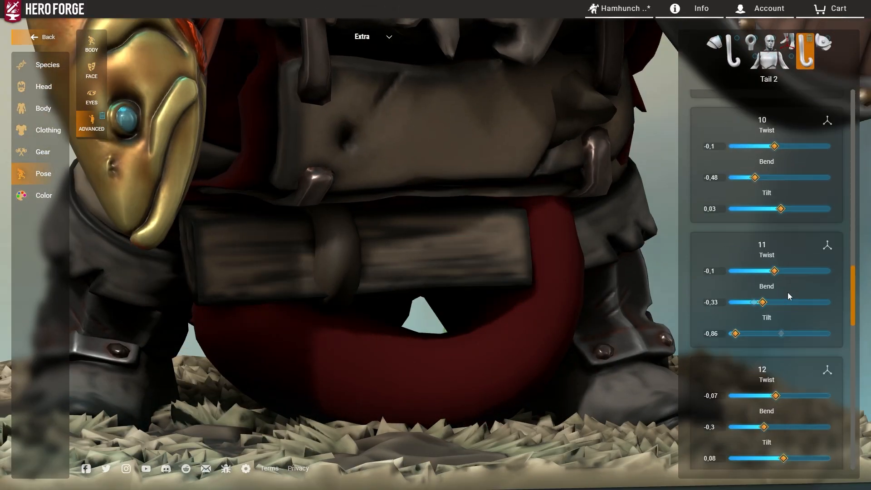
# - Reshape the extra figure's Tail 2, setting the tilt of section 17 to 0.62
pyautogui.scroll(-1, 787, 292)
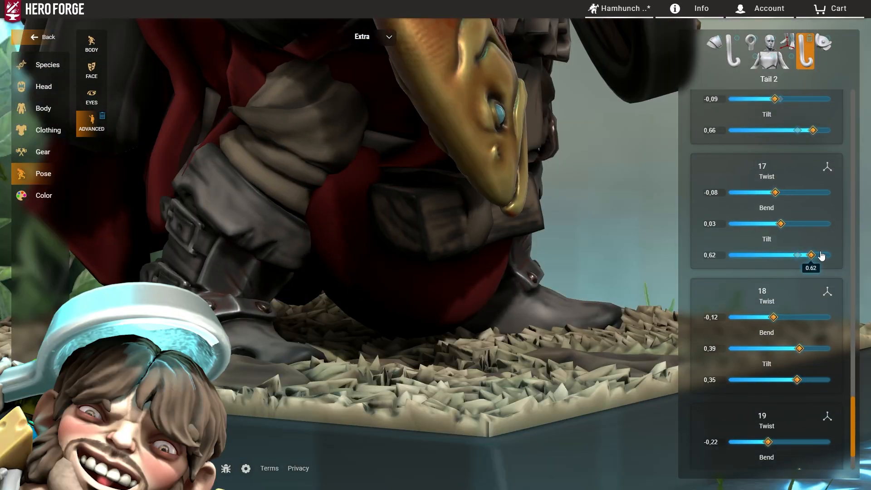
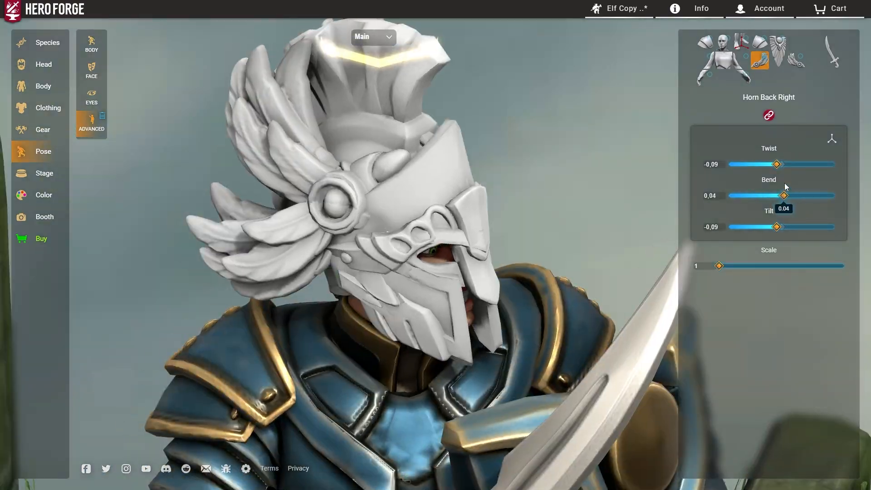
# - Fine-tune the bend of the back right horn that forms the helmet's feathered wing
pyautogui.moveTo(784, 195); pyautogui.dragTo(780, 196)
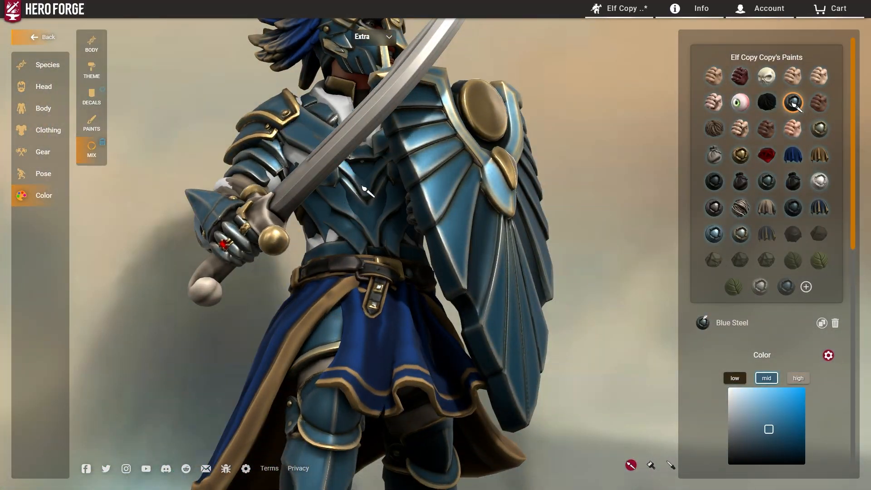
pyautogui.moveTo(232, 150); pyautogui.dragTo(288, 288)
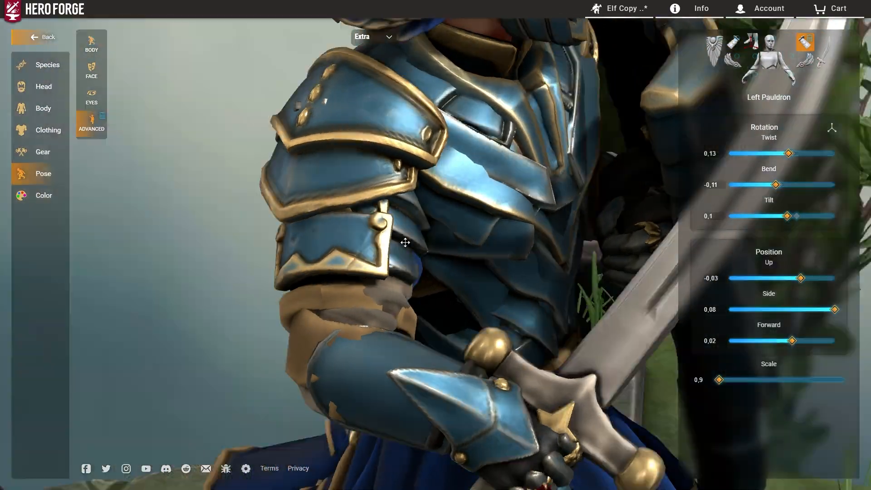
pyautogui.moveTo(403, 239); pyautogui.dragTo(305, 227)
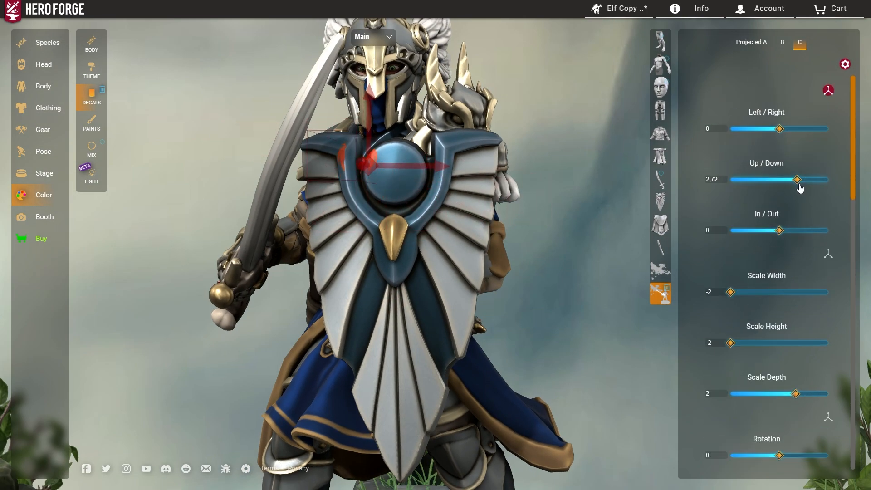
# - Shift projected decal C sideways to place the emblem on the shield's round boss, and pick a gold metal paint
pyautogui.moveTo(780, 129); pyautogui.dragTo(774, 131)
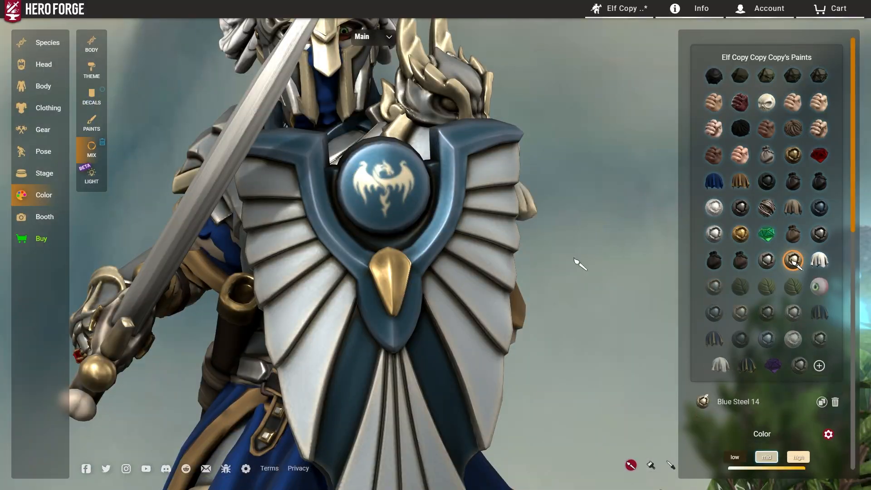
pyautogui.click(793, 155)
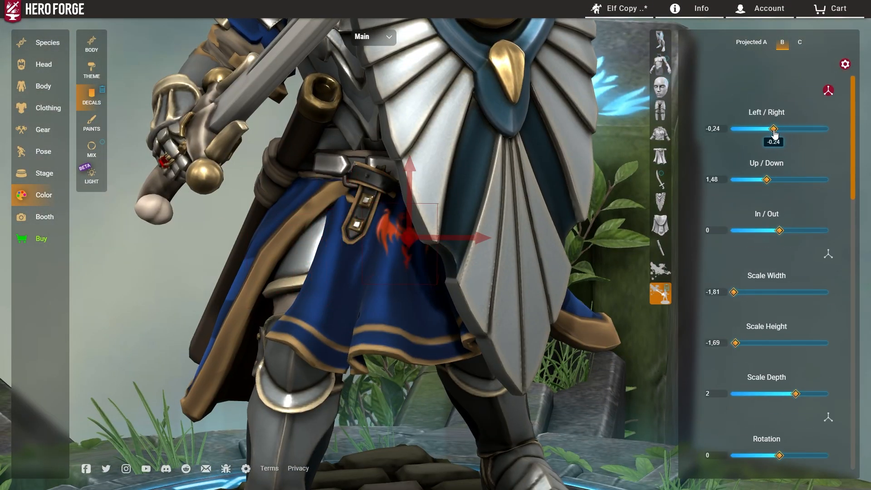
# - Lower projected decal B on the blue skirt and widen its dragon emblem slightly
pyautogui.moveTo(767, 179); pyautogui.dragTo(759, 181)
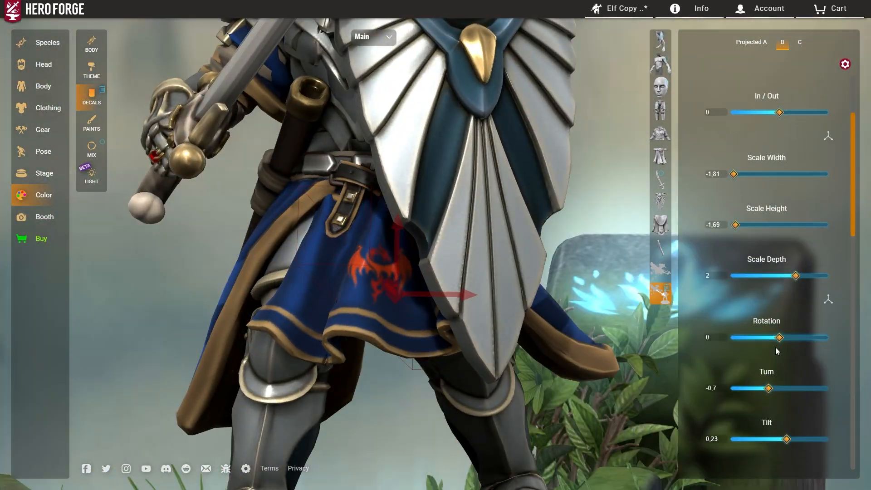
pyautogui.scroll(-3, 775, 347)
pyautogui.moveTo(735, 165); pyautogui.dragTo(741, 170)
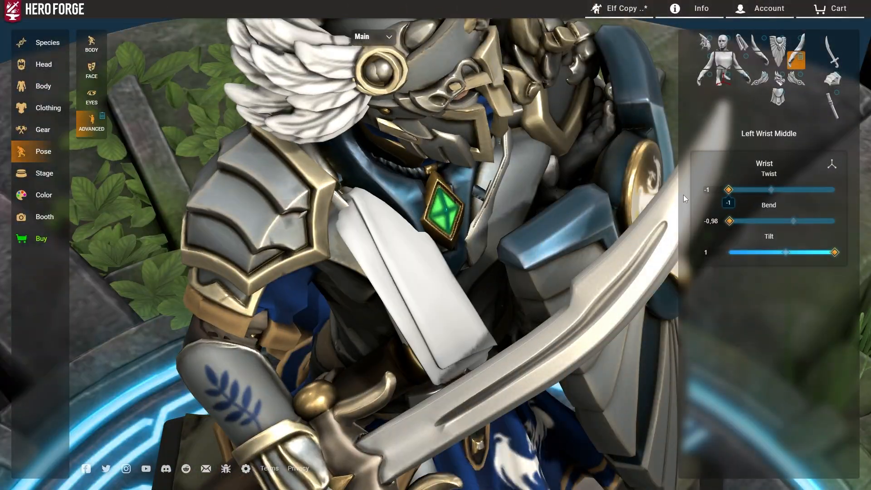
# - Adjust the tilt of the figure's Left Wrist Middle
pyautogui.moveTo(799, 253); pyautogui.dragTo(822, 253)
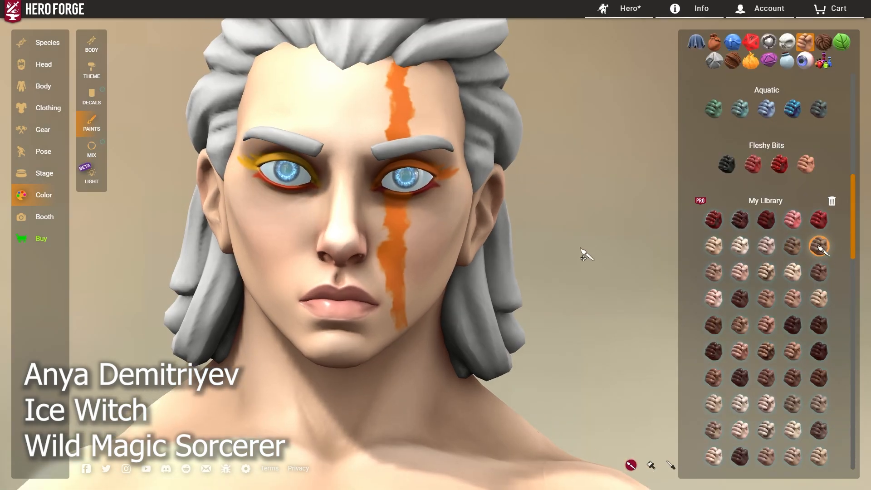
pyautogui.scroll(-5, 713, 360)
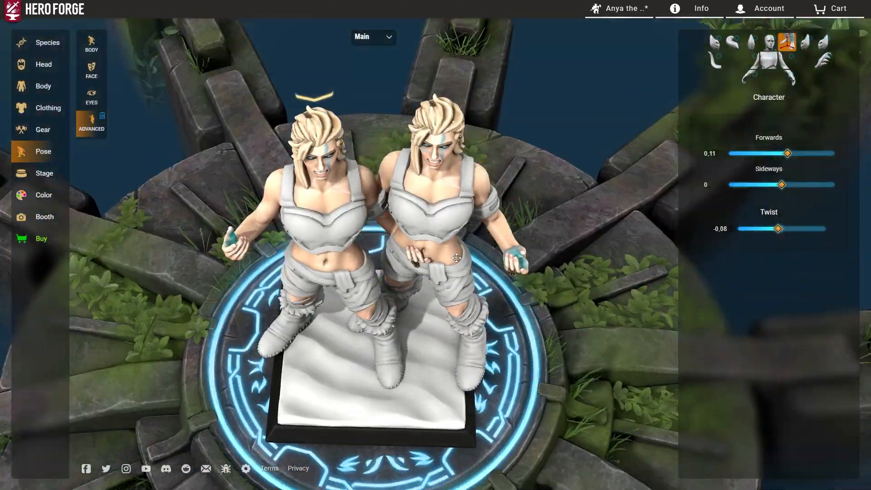
# - Shift the main figure sideways on the snowy base relative to the duplicate
pyautogui.moveTo(787, 185); pyautogui.dragTo(808, 188)
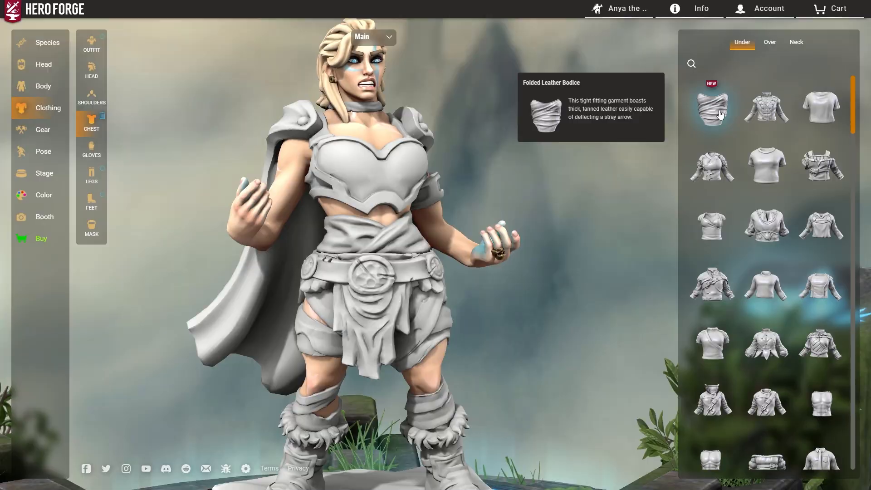
# - Dress the main figure in the Folded Leather Bodice as the under-chest garment
pyautogui.click(721, 115)
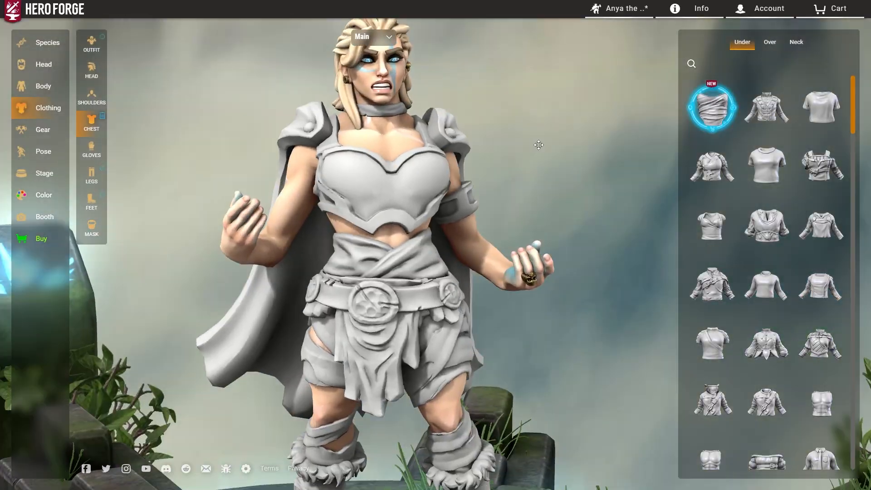
pyautogui.scroll(-3, 538, 142)
pyautogui.moveTo(539, 142); pyautogui.dragTo(448, 165)
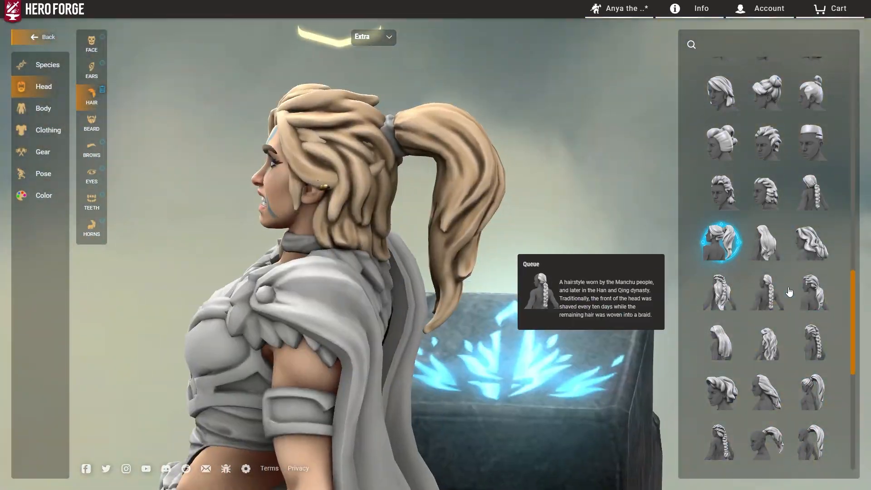
pyautogui.scroll(-3, 789, 286)
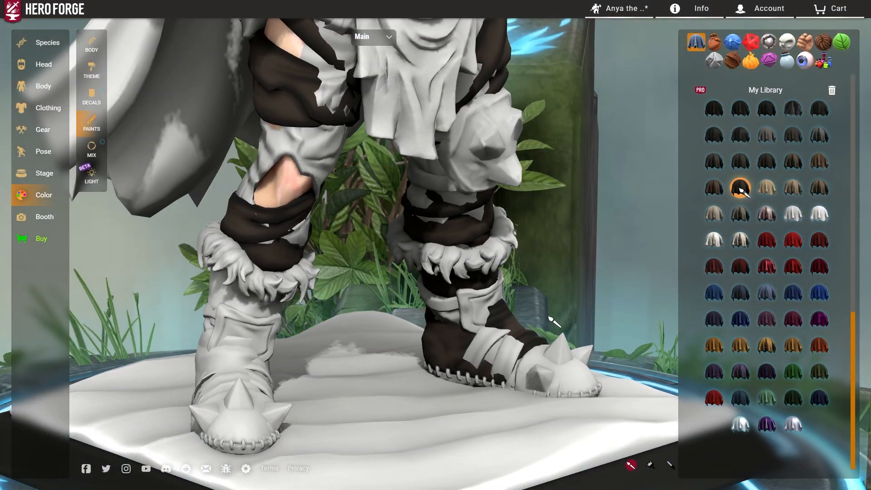
# - Paint the boots with a dark brown cloth paint and change the Grey Fur paint's mid colour to a near-black shade
pyautogui.click(406, 404)
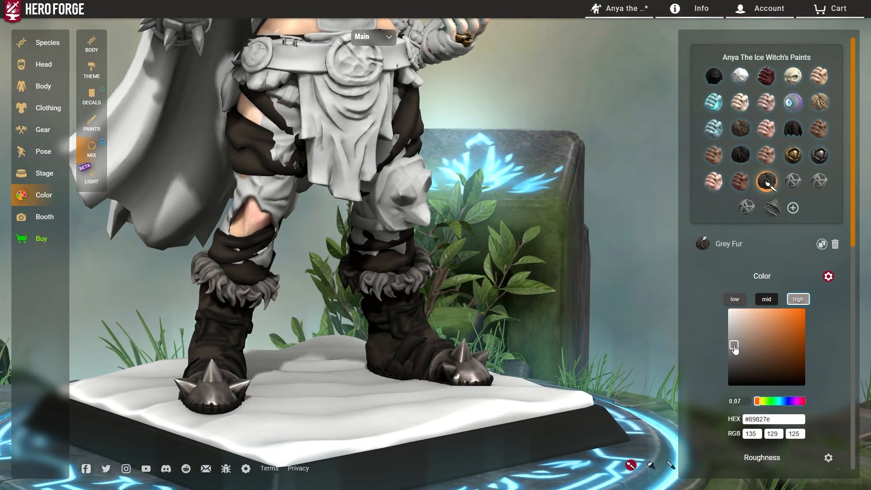
pyautogui.click(767, 300)
pyautogui.click(734, 381)
pyautogui.scroll(-5, 554, 305)
pyautogui.moveTo(481, 50); pyautogui.dragTo(500, 189, button='right')
pyautogui.moveTo(499, 189); pyautogui.dragTo(408, 195)
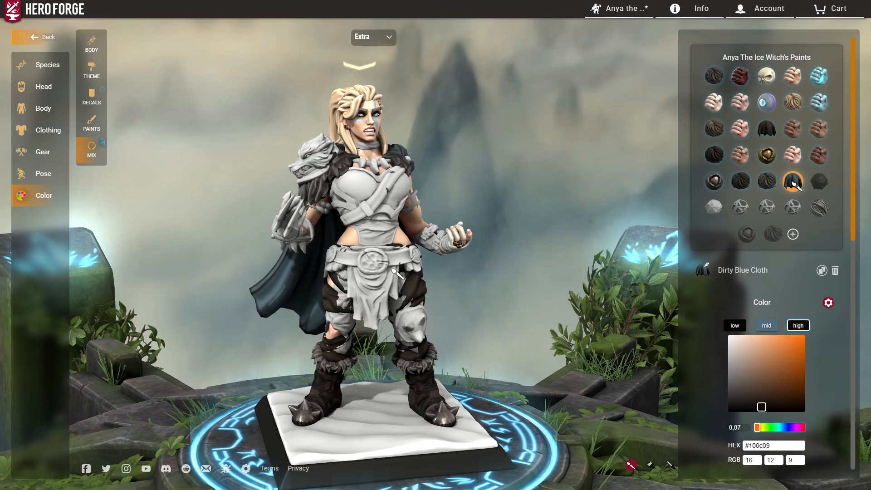
# - Paint the extra figure's loincloth with Dirty Blue Cloth, and its belt medallions and knee guard with dark steel
pyautogui.click(394, 270)
pyautogui.moveTo(393, 281)
pyautogui.mouseDown()
pyautogui.moveTo(247, 307)
pyautogui.moveTo(522, 323)
pyautogui.mouseUp()
pyautogui.scroll(3, 246, 308)
pyautogui.click(457, 298)
pyautogui.scroll(-4, 546, 274)
pyautogui.scroll(3, 546, 274)
pyautogui.moveTo(546, 274)
pyautogui.mouseDown()
pyautogui.moveTo(552, 289)
pyautogui.moveTo(544, 254)
pyautogui.moveTo(582, 247)
pyautogui.moveTo(595, 218)
pyautogui.mouseUp()
pyautogui.click(395, 189)
pyautogui.scroll(2, 582, 247)
# - Apply a dark leather paint from the personal library to the extra figure's upper leg wraps
pyautogui.click(91, 123)
pyautogui.click(714, 42)
pyautogui.click(716, 354)
pyautogui.scroll(2, 521, 290)
pyautogui.moveTo(522, 290); pyautogui.dragTo(532, 328)
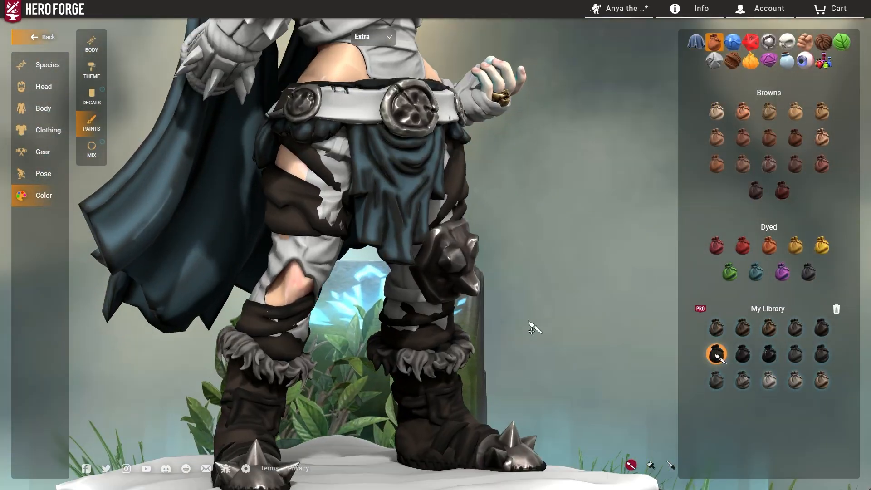
pyautogui.click(795, 321)
pyautogui.click(317, 140)
# - Fill the unpainted trouser patches with Dirty Brown Cloth and a similar brown cloth from the library
pyautogui.moveTo(585, 281)
pyautogui.mouseDown()
pyautogui.moveTo(522, 272)
pyautogui.moveTo(572, 272)
pyautogui.mouseUp()
pyautogui.click(92, 149)
pyautogui.click(767, 130)
pyautogui.click(274, 235)
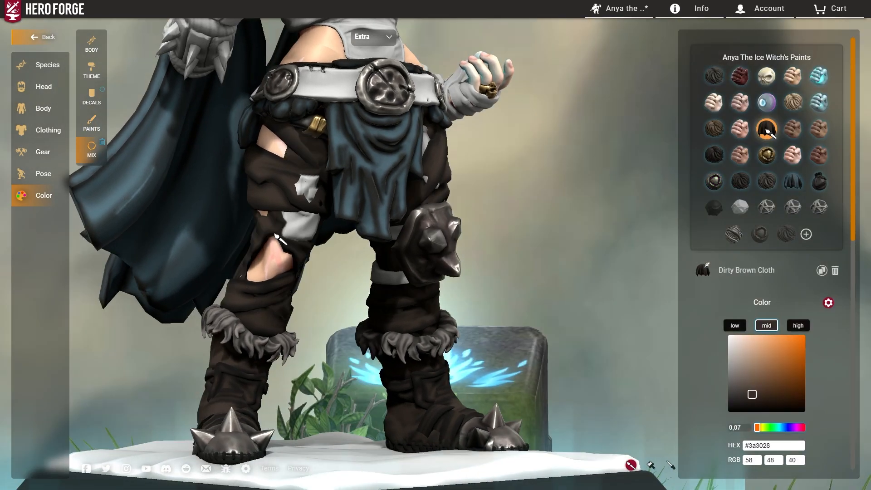
pyautogui.click(697, 42)
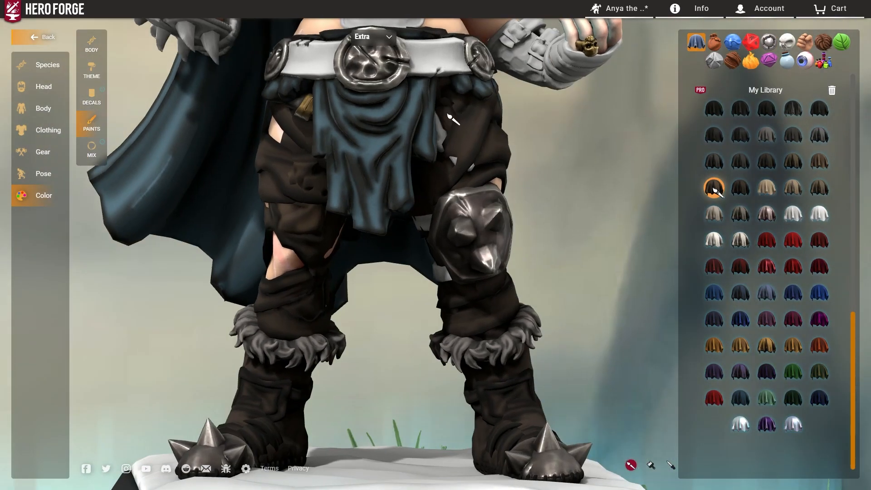
# - Paint the belt and lower leg wraps with a brown leather from the library, and the breastplate with Dwarven Steel
pyautogui.click(715, 42)
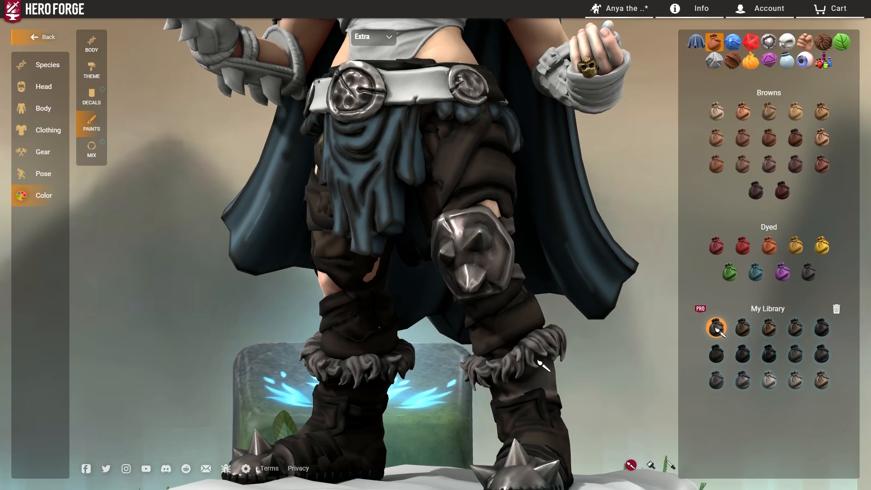
pyautogui.moveTo(538, 361)
pyautogui.mouseDown()
pyautogui.moveTo(383, 332)
pyautogui.moveTo(834, 360)
pyautogui.moveTo(546, 272)
pyautogui.mouseUp()
pyautogui.click(331, 310)
pyautogui.click(92, 148)
pyautogui.click(714, 181)
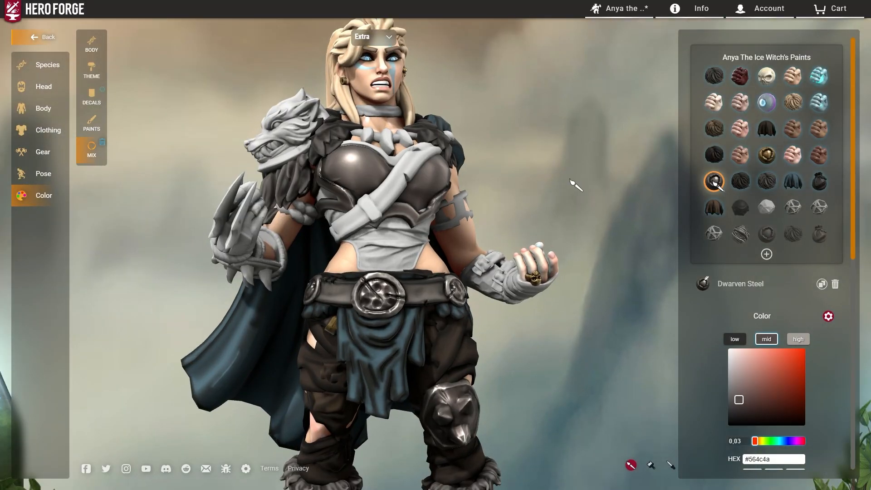
# - Paint the diagonal chest strap with a dark leather from the personal library
pyautogui.click(92, 122)
pyautogui.click(820, 331)
pyautogui.click(410, 191)
# - Paint the left bracer's buckles with Dwarven Steel
pyautogui.click(92, 148)
pyautogui.click(713, 181)
pyautogui.moveTo(570, 195); pyautogui.dragTo(408, 198)
pyautogui.click(528, 286)
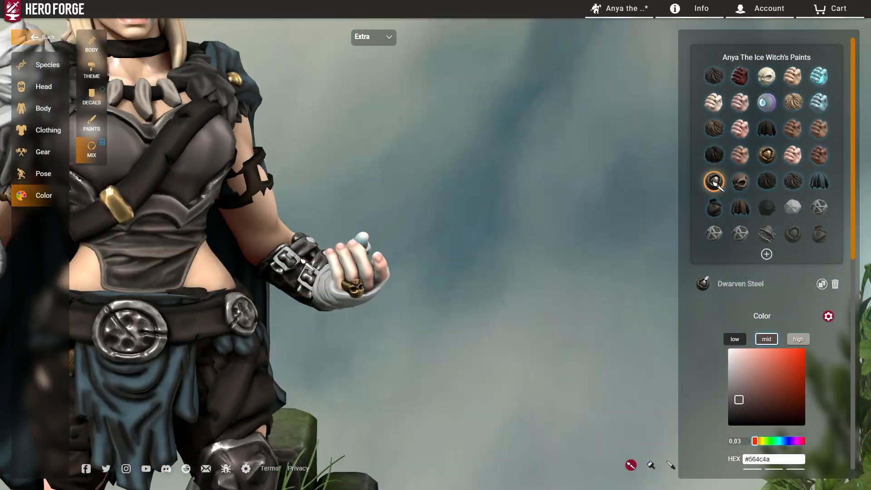
pyautogui.moveTo(366, 237); pyautogui.dragTo(554, 175)
# - Switch to the main figure and paint its hand wraps with the dark leather
pyautogui.click(374, 37)
pyautogui.click(363, 55)
pyautogui.click(714, 208)
pyautogui.click(386, 217)
pyautogui.moveTo(390, 219)
pyautogui.mouseDown()
pyautogui.moveTo(510, 272)
pyautogui.moveTo(613, 216)
pyautogui.mouseUp()
pyautogui.click(811, 132)
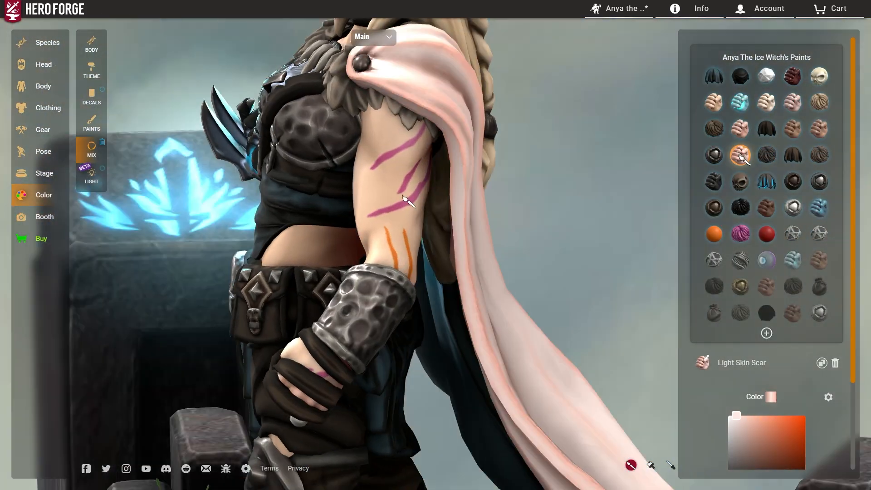
# - Try different eyeliner decals on Layer E of the face, on both the main and the extra figure
pyautogui.click(91, 96)
pyautogui.click(798, 272)
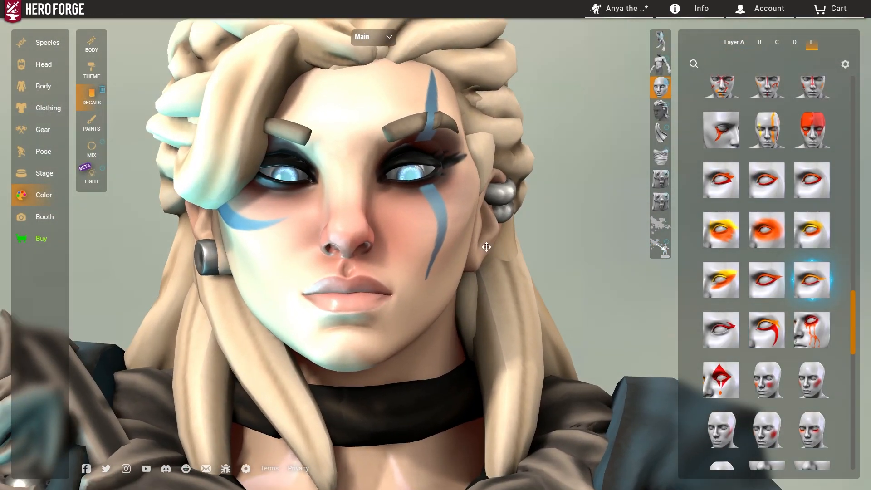
pyautogui.scroll(-3, 546, 242)
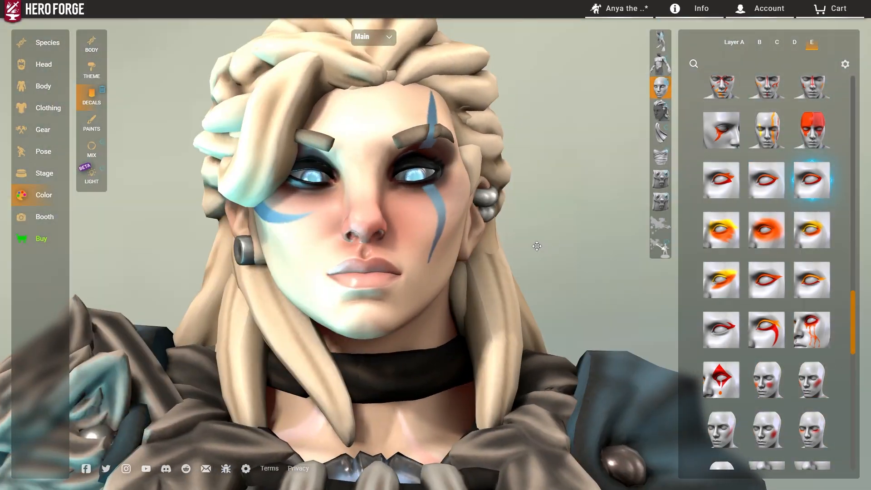
pyautogui.scroll(5, 537, 247)
pyautogui.moveTo(536, 246); pyautogui.dragTo(497, 209)
pyautogui.scroll(-3, 497, 208)
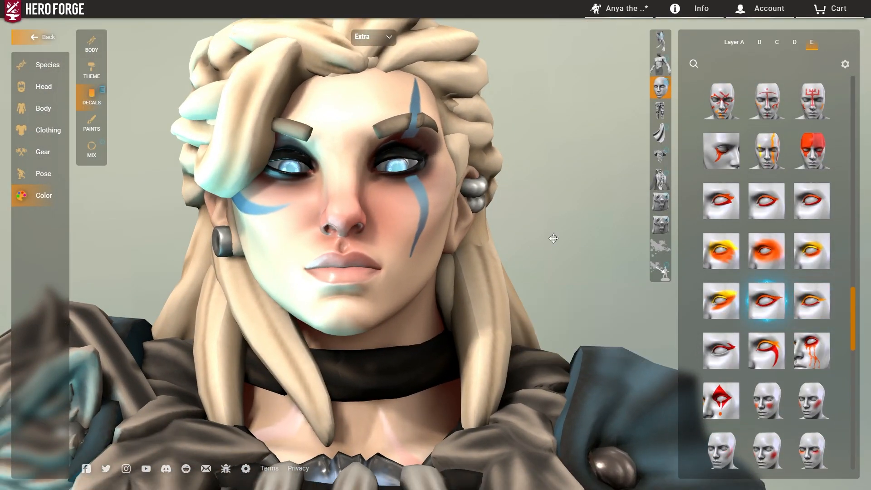
pyautogui.scroll(-3, 554, 239)
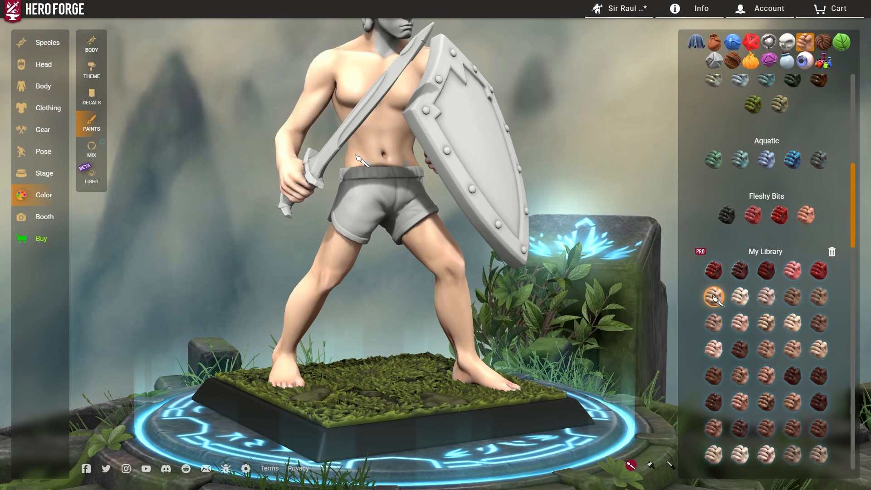
pyautogui.moveTo(362, 160)
pyautogui.mouseDown()
pyautogui.moveTo(545, 235)
pyautogui.moveTo(577, 239)
pyautogui.moveTo(516, 233)
pyautogui.mouseUp()
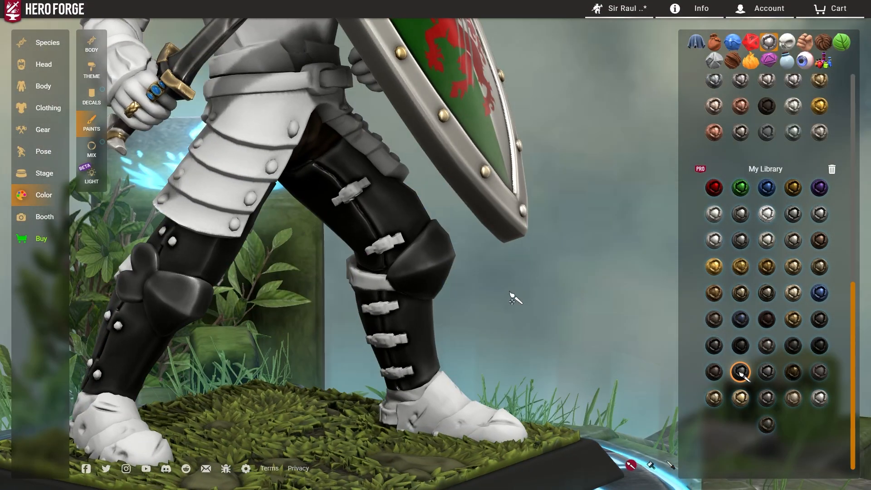
# - Paint the knight's boots, thigh plates and torso armour with the dark metal from the personal library
pyautogui.click(477, 421)
pyautogui.click(127, 422)
pyautogui.moveTo(195, 272); pyautogui.dragTo(380, 216)
pyautogui.scroll(-3, 381, 216)
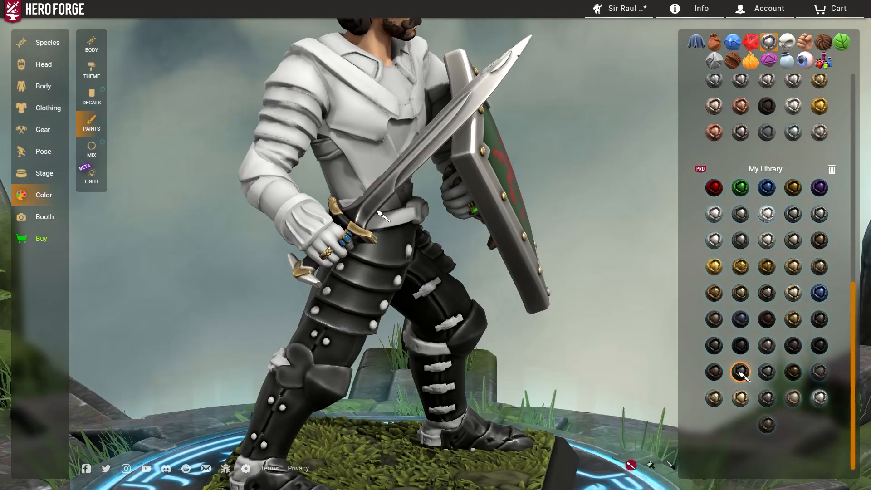
pyautogui.moveTo(404, 204); pyautogui.dragTo(458, 349, button='right')
pyautogui.scroll(3, 458, 350)
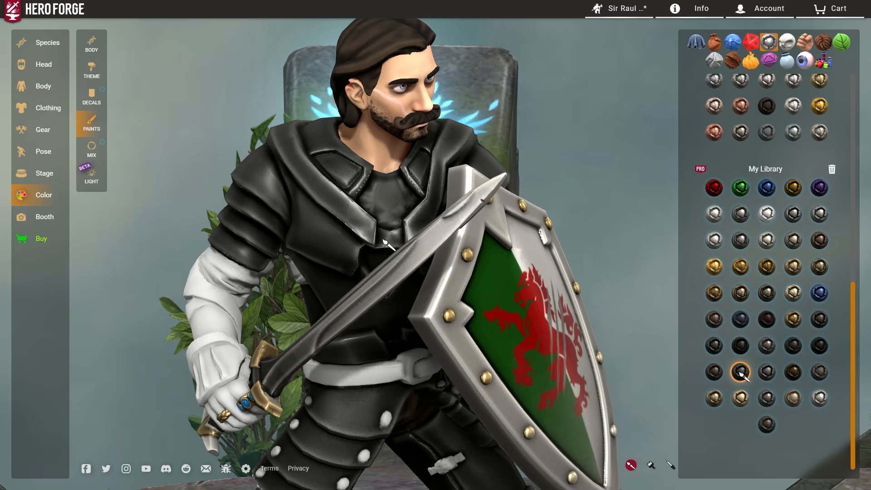
pyautogui.scroll(-5, 384, 243)
pyautogui.moveTo(561, 216); pyautogui.dragTo(592, 221)
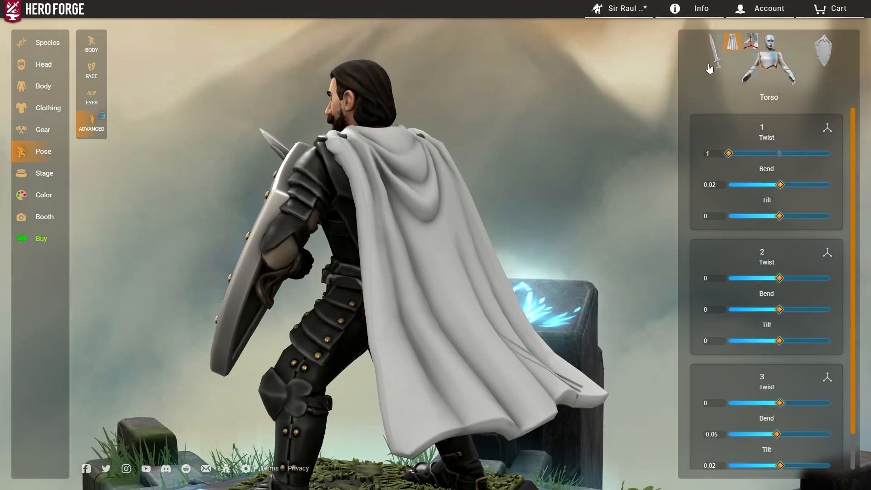
pyautogui.scroll(-5, 768, 278)
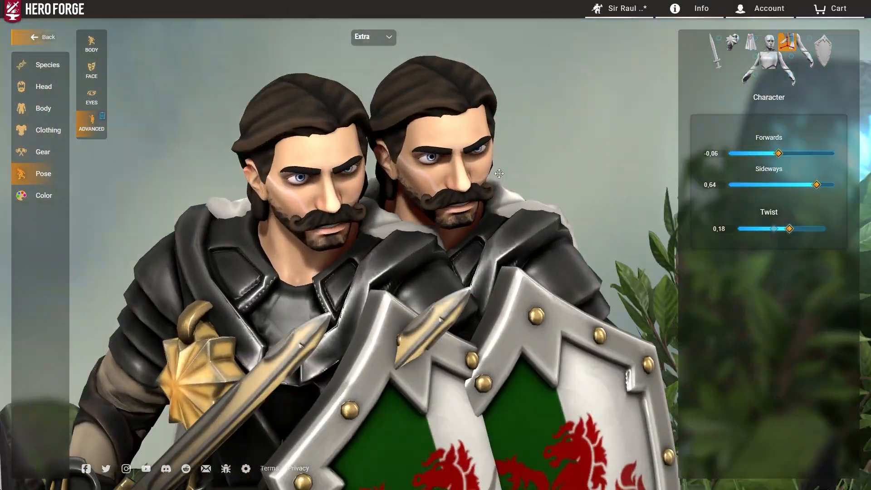
# - Align the extra figure with the main one by setting its Forwards offset to -0.03 and Sideways to 0.11
pyautogui.moveTo(817, 185); pyautogui.dragTo(788, 181)
pyautogui.moveTo(781, 160); pyautogui.dragTo(780, 154)
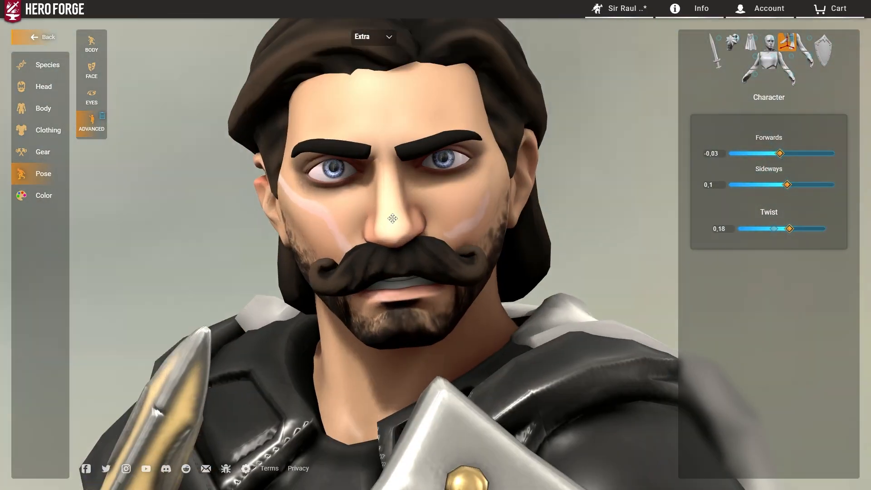
pyautogui.moveTo(787, 185); pyautogui.dragTo(789, 188)
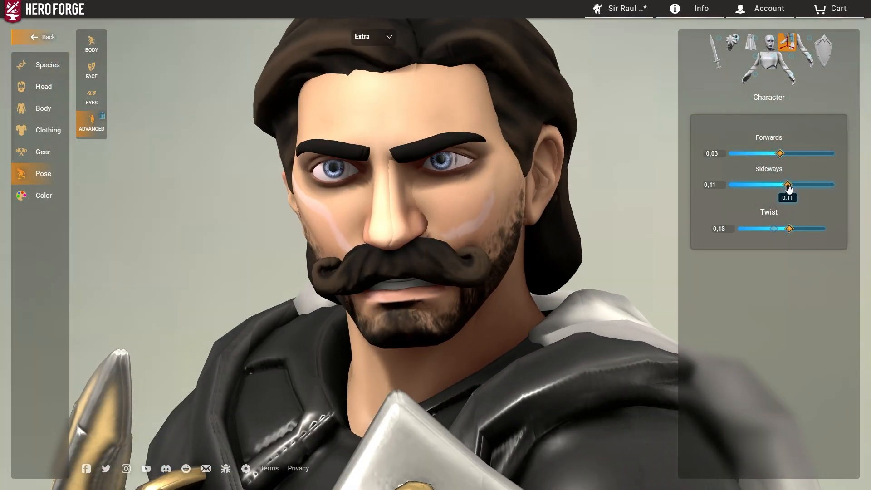
pyautogui.click(46, 87)
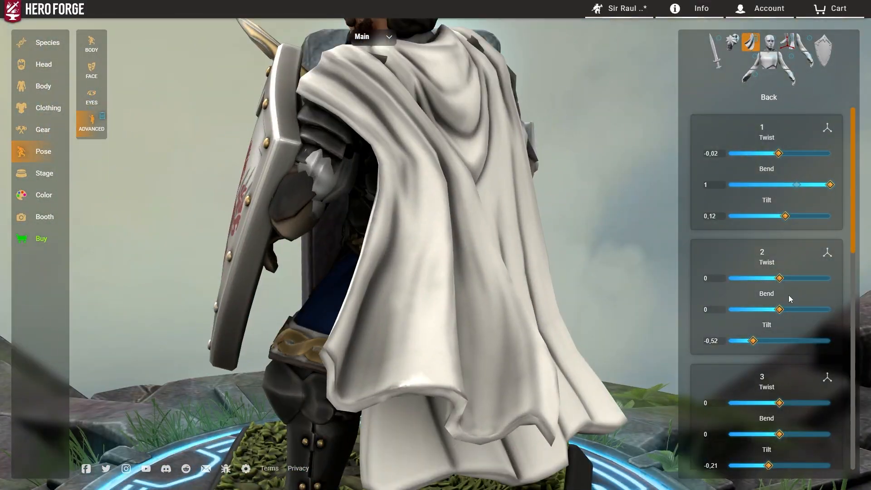
pyautogui.scroll(-5, 788, 295)
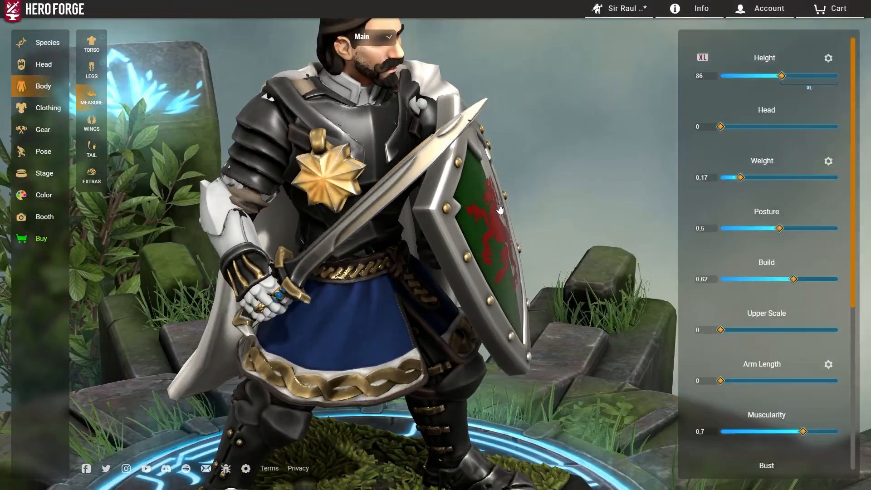
# - Increase the knight's Belly measurement to about 0.48 and fine-tune the Waist
pyautogui.scroll(-6, 767, 273)
pyautogui.moveTo(720, 325); pyautogui.dragTo(778, 327)
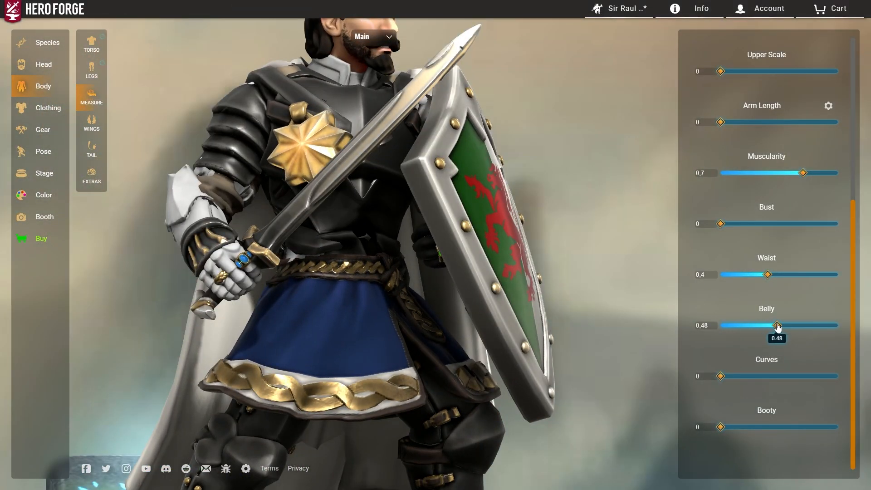
pyautogui.moveTo(779, 275); pyautogui.dragTo(780, 276)
pyautogui.moveTo(778, 326); pyautogui.dragTo(780, 327)
pyautogui.moveTo(459, 313)
pyautogui.mouseDown()
pyautogui.moveTo(516, 376)
pyautogui.moveTo(455, 314)
pyautogui.mouseUp()
pyautogui.scroll(-2, 455, 314)
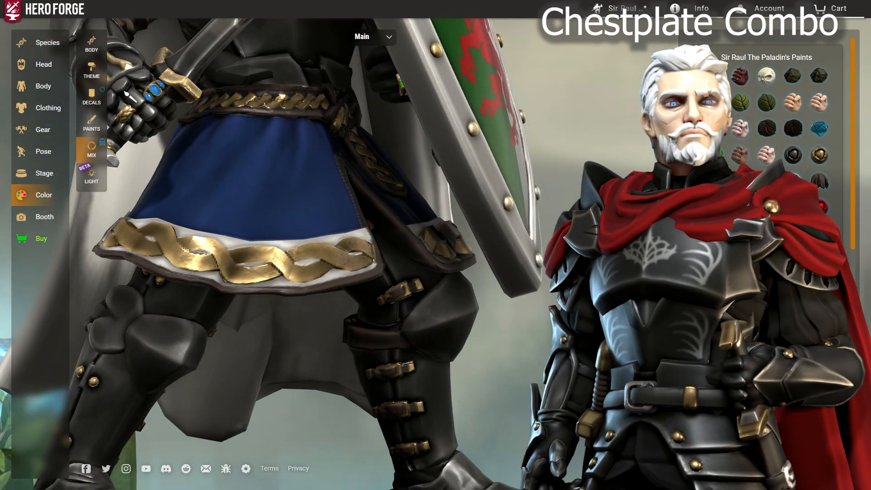
# - Paint the knight's gauntlet trim, armour rivets and sword fittings with Alternate Gold Crown
pyautogui.moveTo(125, 92); pyautogui.dragTo(539, 278)
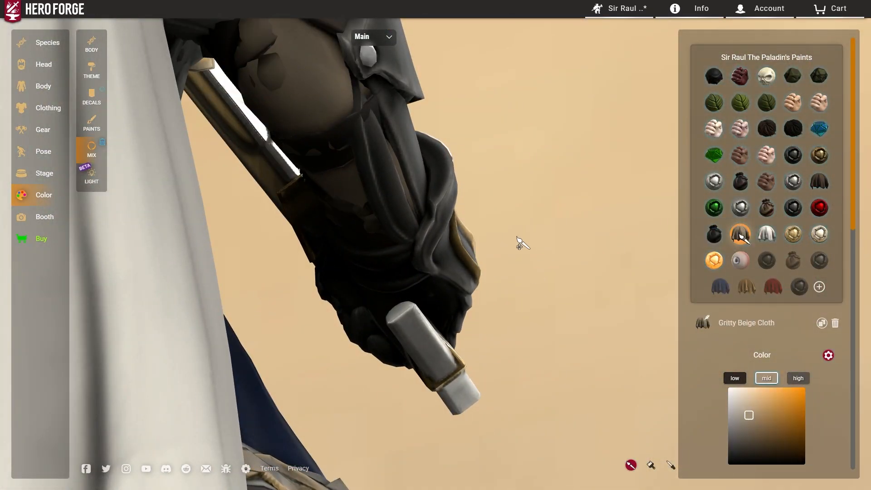
pyautogui.click(819, 155)
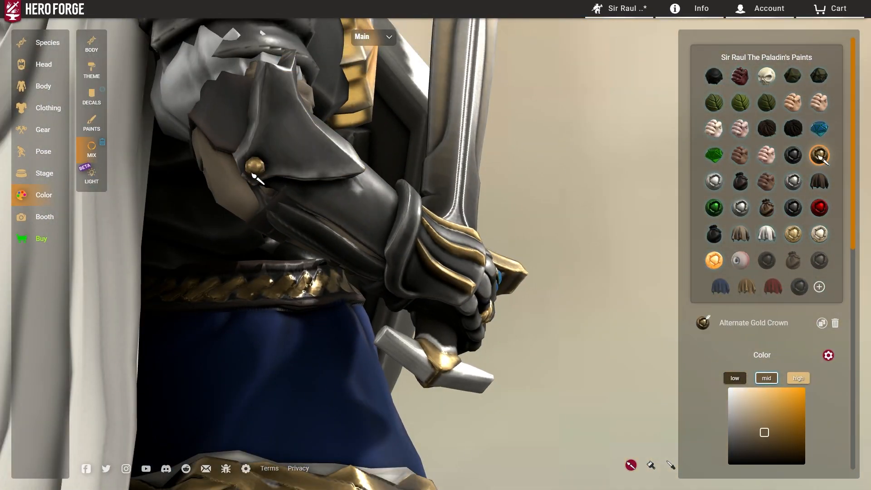
pyautogui.moveTo(619, 286); pyautogui.dragTo(534, 278)
pyautogui.scroll(-5, 535, 278)
# - Select Imperial Blue and Gritty Beige Cloth from the knight's paints for his fabric parts
pyautogui.click(720, 286)
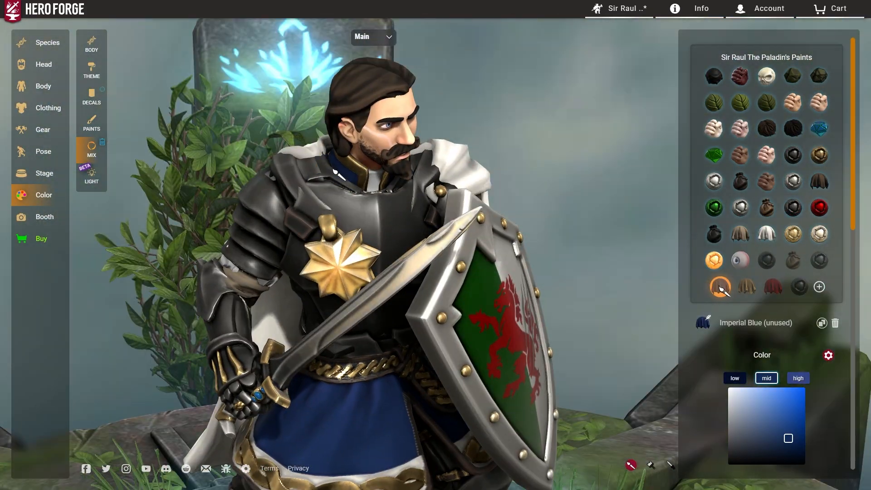
pyautogui.scroll(-4, 548, 136)
pyautogui.moveTo(549, 136)
pyautogui.mouseDown()
pyautogui.moveTo(580, 151)
pyautogui.moveTo(560, 146)
pyautogui.mouseUp()
pyautogui.click(741, 234)
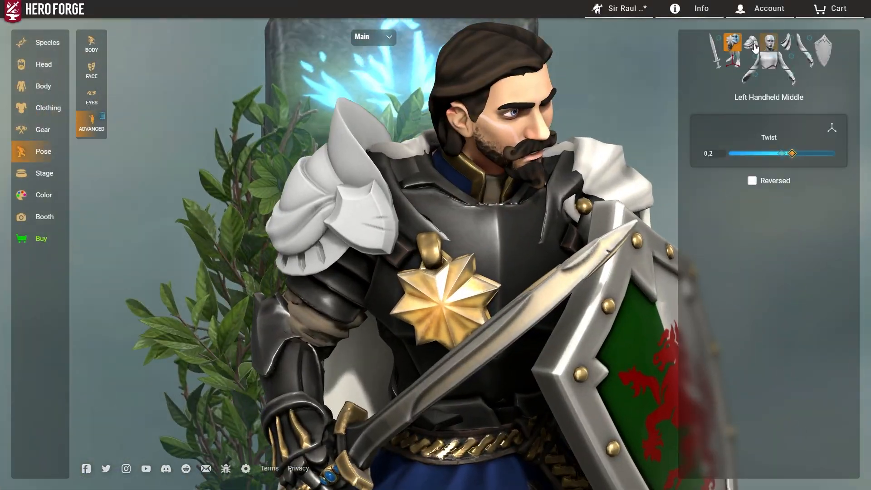
# - Slightly raise the right pauldron's Twist, Bend and Tilt and lower its Forward position to the minimum
pyautogui.click(350, 273)
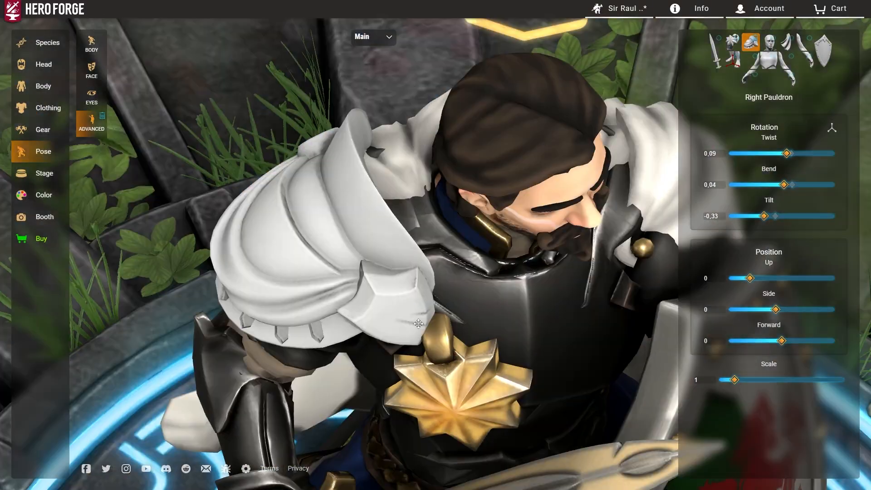
pyautogui.moveTo(418, 323); pyautogui.dragTo(399, 204)
pyautogui.moveTo(787, 154); pyautogui.dragTo(790, 153)
pyautogui.moveTo(784, 185); pyautogui.dragTo(787, 186)
pyautogui.moveTo(764, 216); pyautogui.dragTo(769, 216)
pyautogui.moveTo(782, 340); pyautogui.dragTo(729, 340)
pyautogui.moveTo(345, 227); pyautogui.dragTo(334, 341)
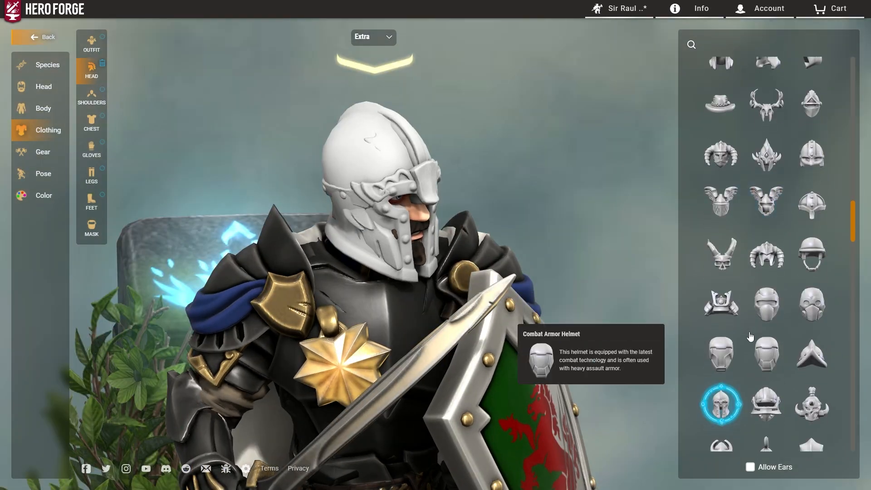
# - Paint one side of the helmet's feather plumes red and the helmet shell with Black Steel 2
pyautogui.scroll(10, 785, 321)
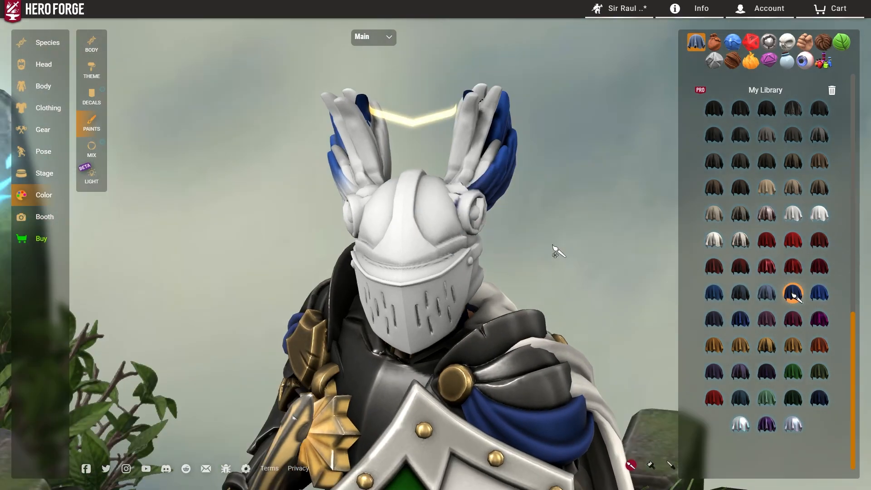
pyautogui.click(793, 245)
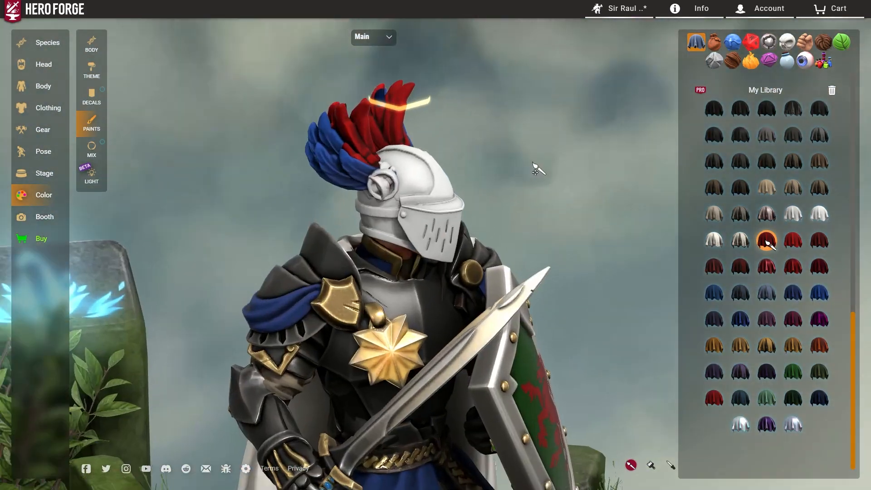
pyautogui.click(375, 154)
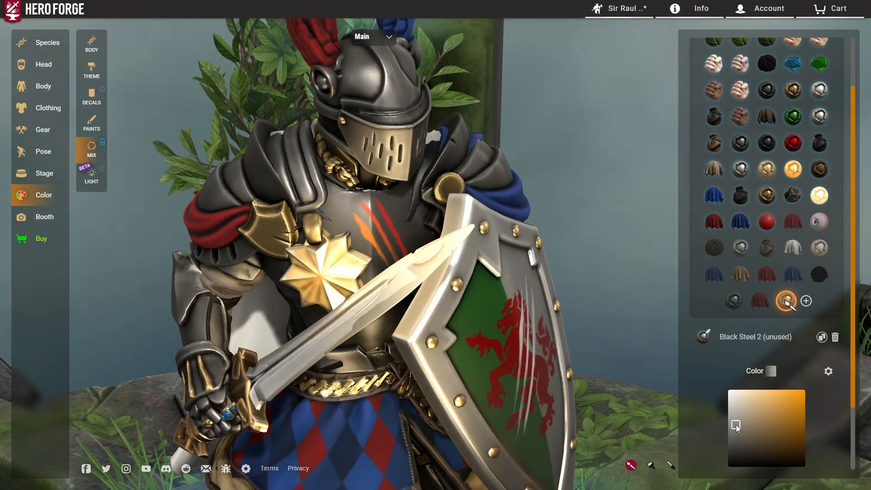
pyautogui.click(362, 60)
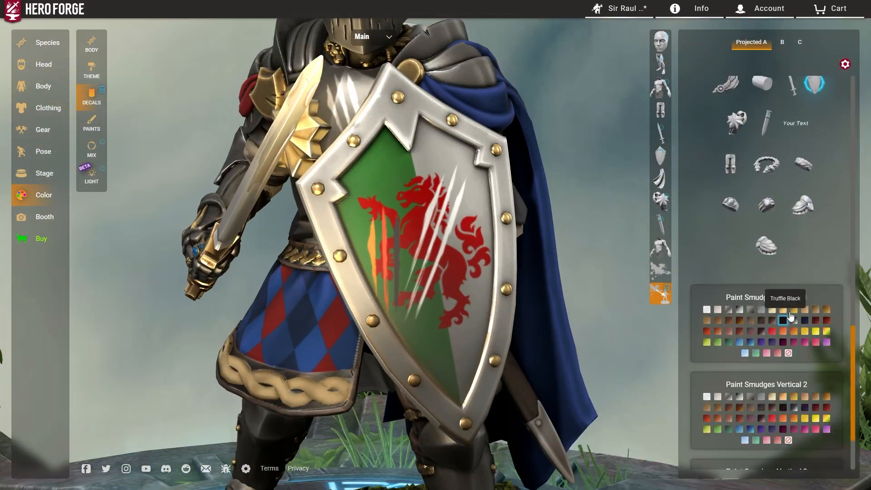
# - Set the Projected A scratch decal's Rotation to -0.49 and its Left / Right position to 0.02 on the shield
pyautogui.scroll(-2, 787, 262)
pyautogui.scroll(5, 787, 262)
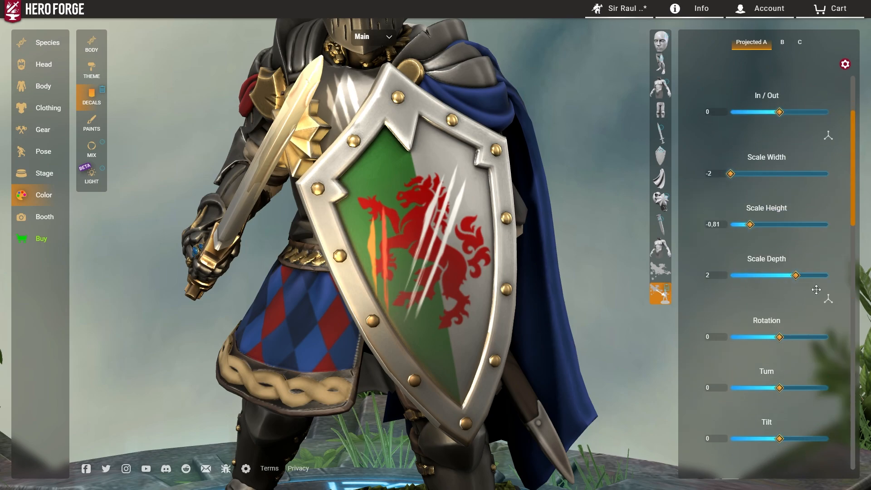
pyautogui.moveTo(780, 337); pyautogui.dragTo(772, 337)
pyautogui.scroll(3, 798, 234)
pyautogui.moveTo(772, 132); pyautogui.dragTo(781, 129)
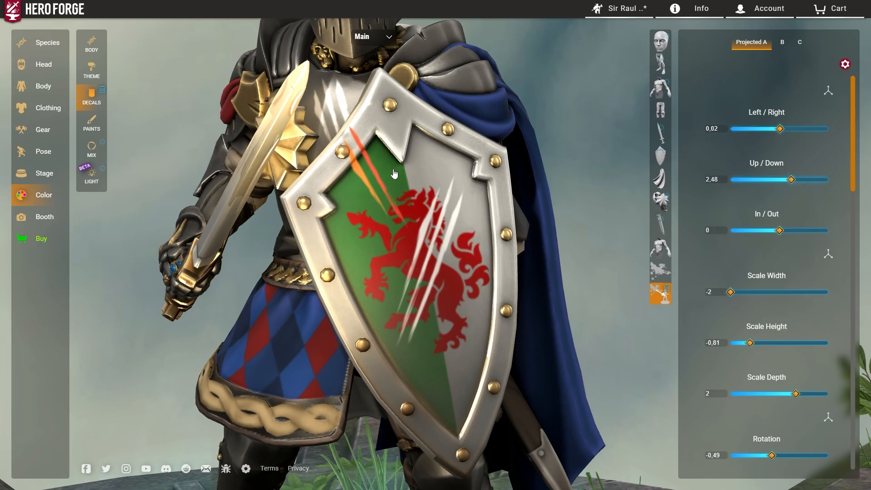
pyautogui.scroll(1, 394, 174)
pyautogui.scroll(-5, 373, 228)
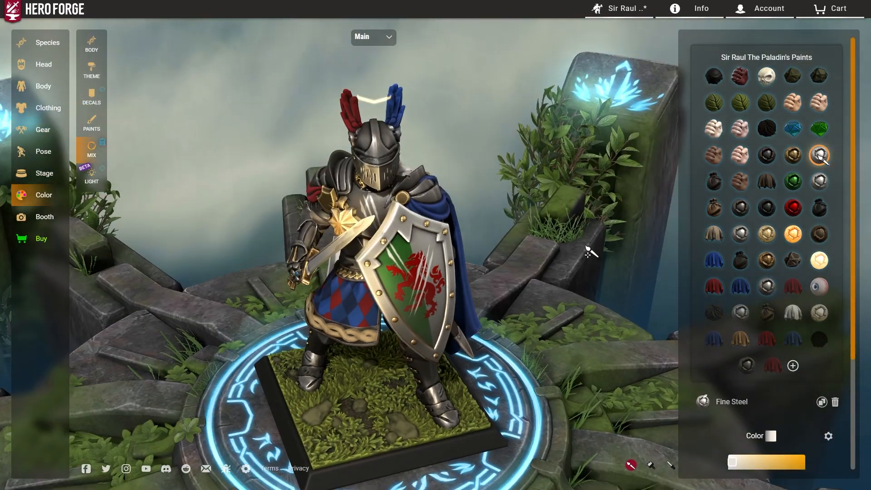
pyautogui.scroll(5, 576, 227)
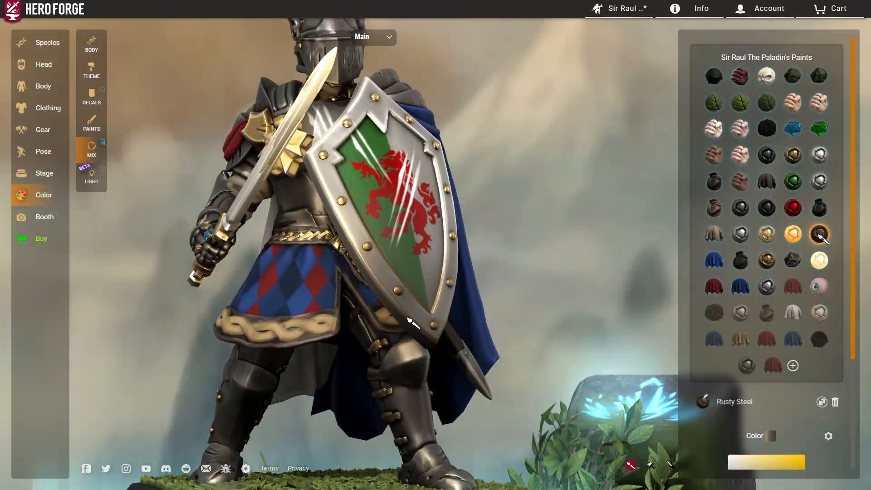
pyautogui.scroll(-5, 410, 320)
pyautogui.moveTo(530, 145); pyautogui.dragTo(512, 188)
pyautogui.scroll(-3, 513, 193)
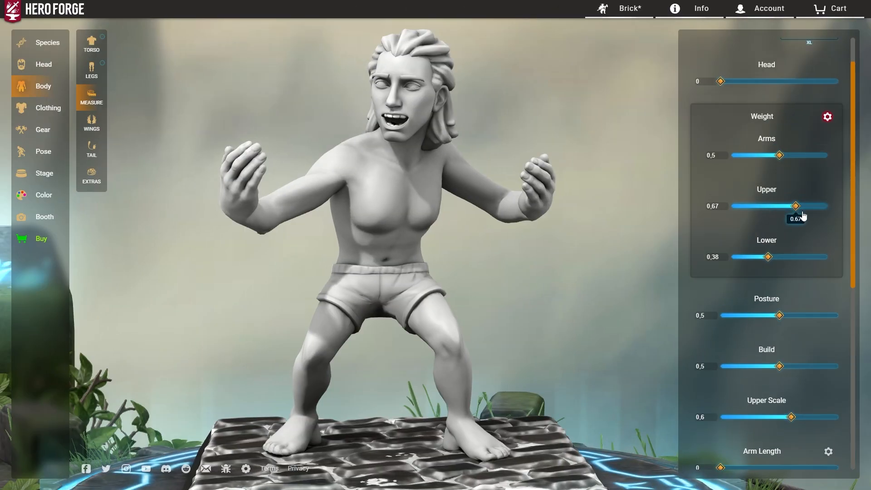
pyautogui.scroll(-5, 752, 301)
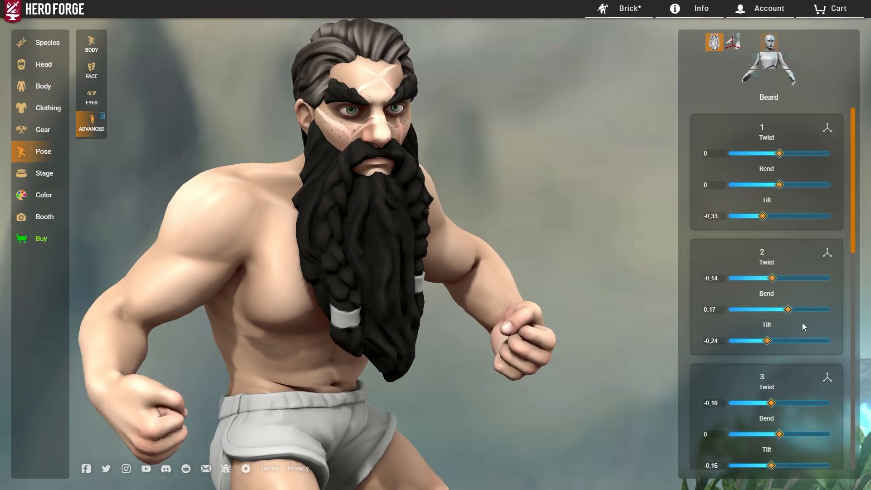
pyautogui.scroll(-3, 802, 322)
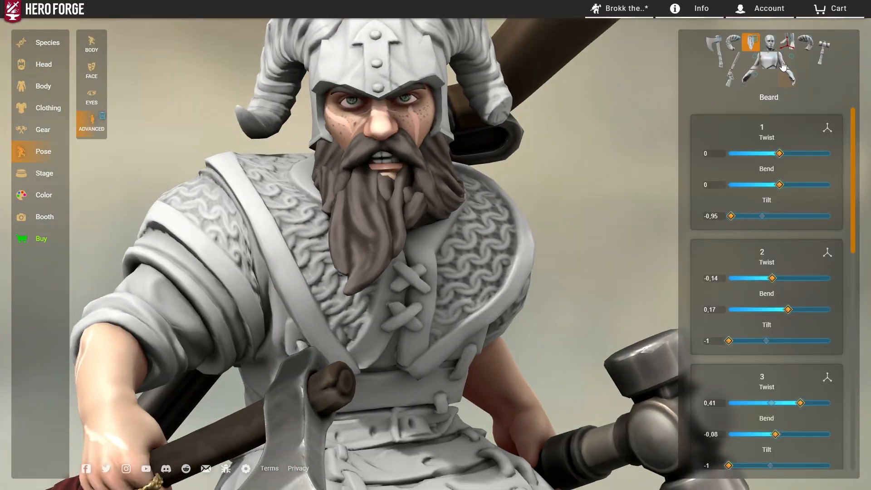
pyautogui.scroll(-5, 767, 295)
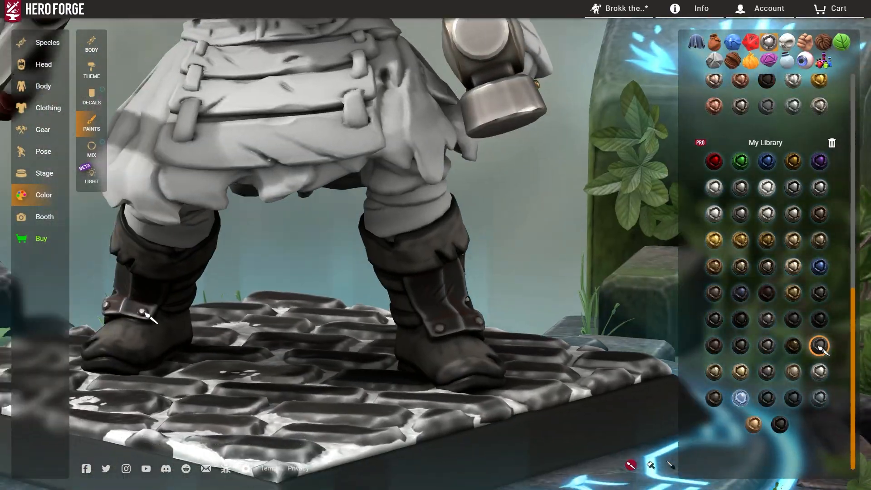
# - Paint the metal fittings on the dwarf's boots and armour with metals from the personal library
pyautogui.click(819, 346)
pyautogui.click(767, 372)
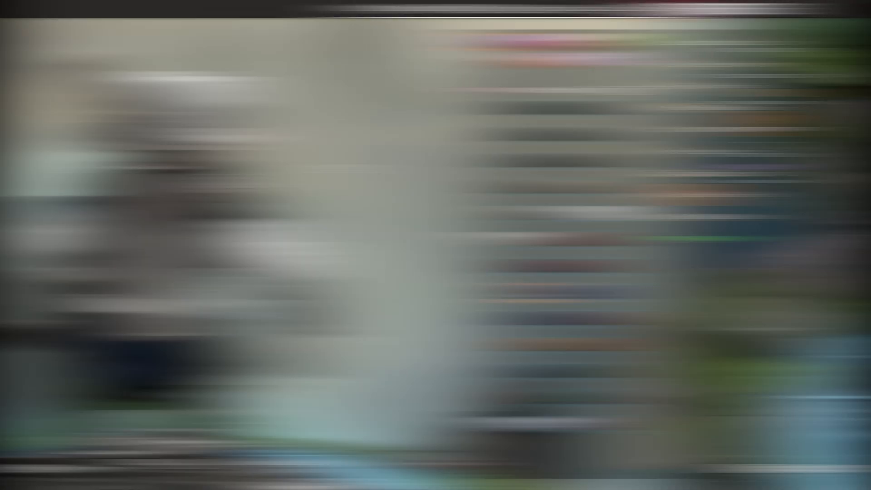
pyautogui.click(714, 267)
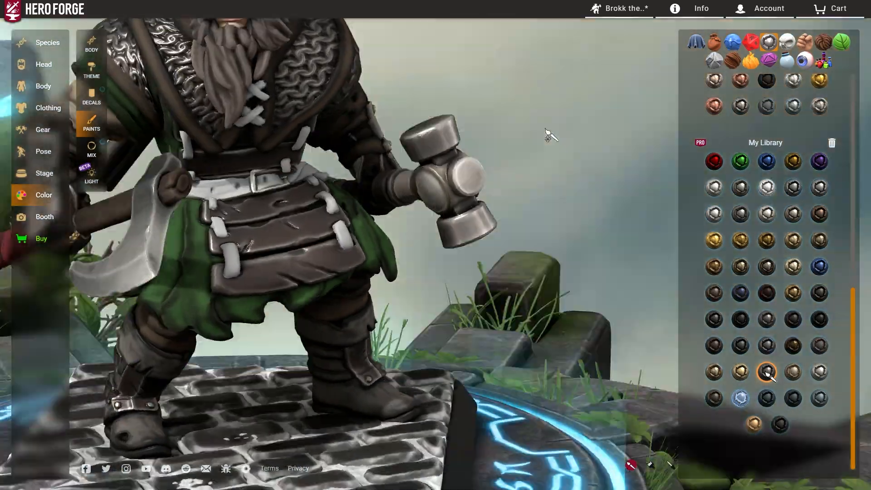
# - Fine-tune the extra dwarf figure's Sideways offset and slightly lower the Bend of the linked helmet horns
pyautogui.moveTo(801, 203); pyautogui.dragTo(807, 204)
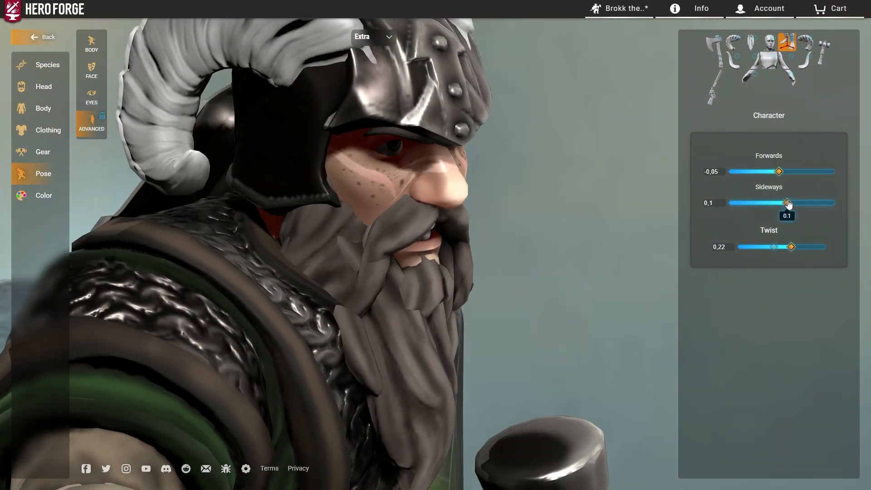
pyautogui.moveTo(786, 208); pyautogui.dragTo(778, 185)
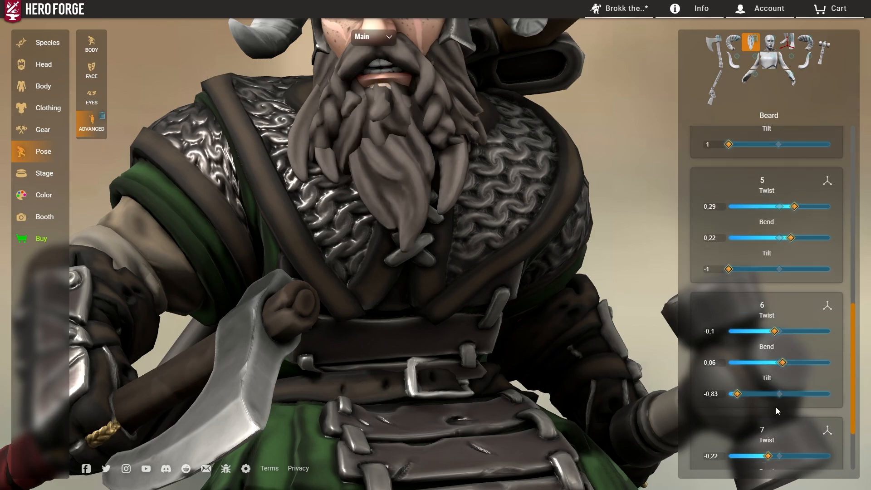
pyautogui.scroll(-5, 522, 255)
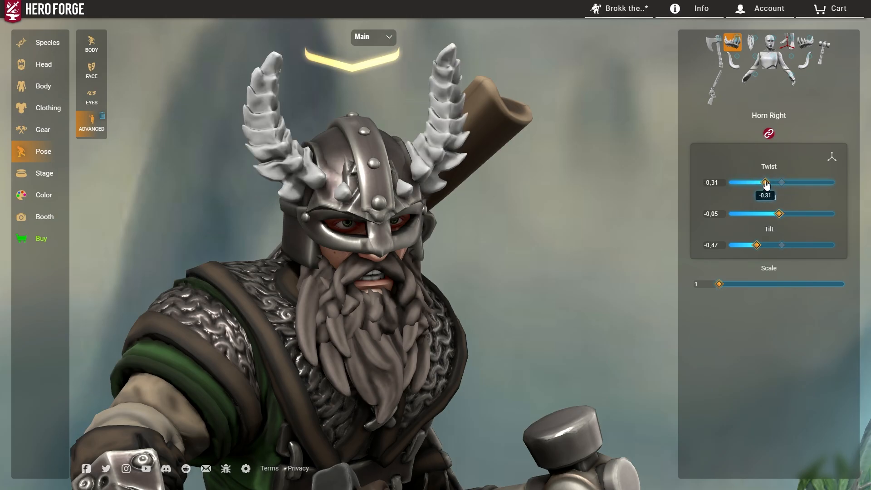
pyautogui.moveTo(779, 214); pyautogui.dragTo(775, 214)
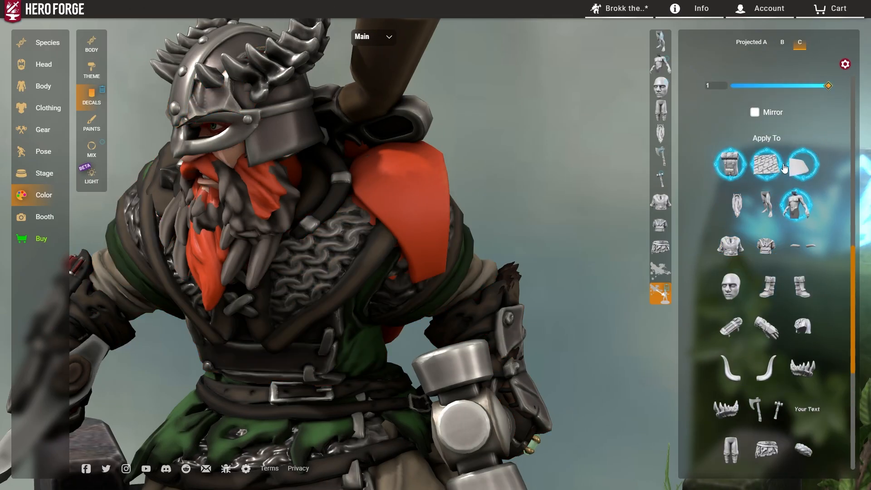
# - Slightly reduce the In / Out position of the Projected A decal on the extra figure's axe blade
pyautogui.scroll(8, 785, 182)
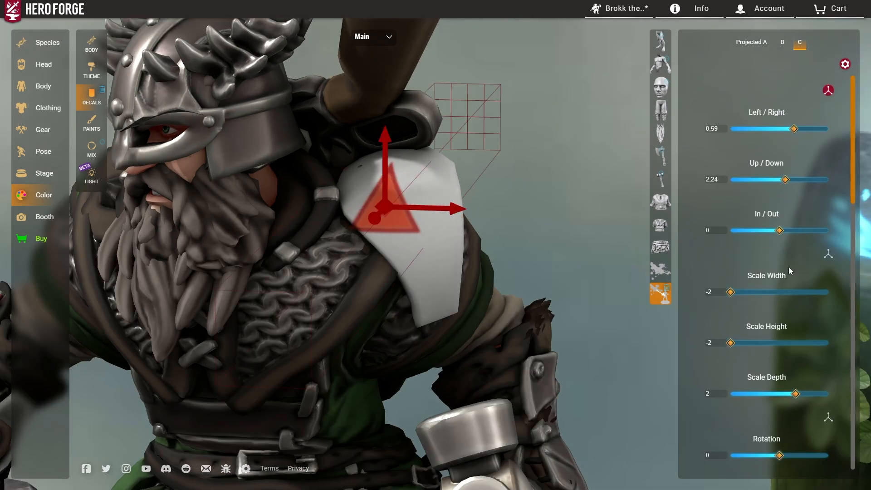
pyautogui.scroll(-5, 788, 268)
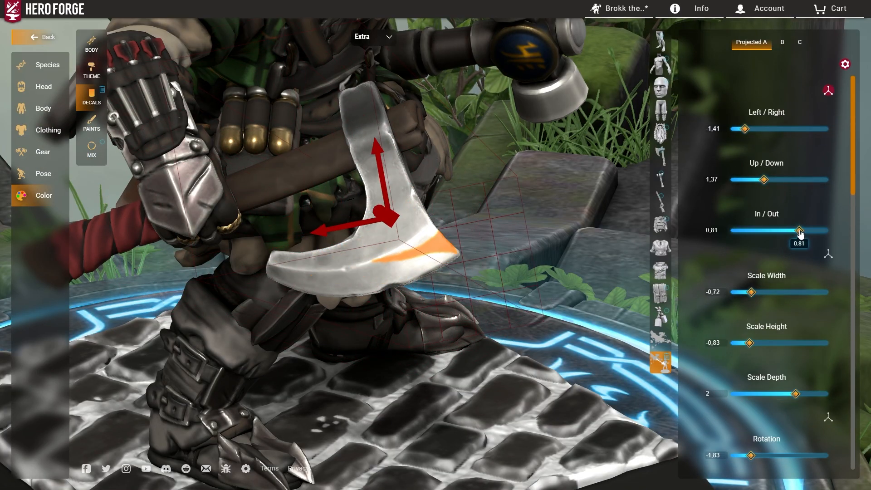
pyautogui.moveTo(799, 230); pyautogui.dragTo(794, 231)
pyautogui.scroll(-1, 757, 414)
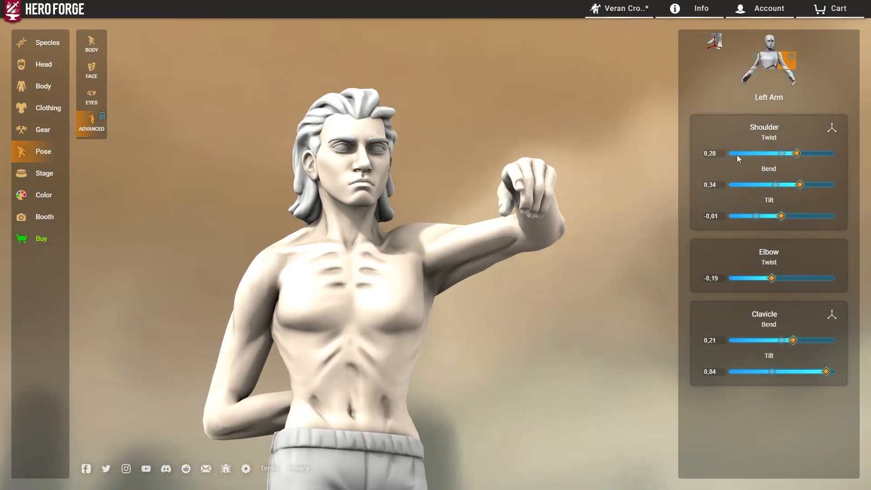
# - Raise the left arm's Clavicle Tilt to the maximum, increase its Shoulder Tilt, and refine the left hand's Twist, Bend and Tilt
pyautogui.moveTo(827, 372); pyautogui.dragTo(835, 371)
pyautogui.moveTo(781, 216); pyautogui.dragTo(793, 216)
pyautogui.click(787, 79)
pyautogui.moveTo(764, 153); pyautogui.dragTo(766, 154)
pyautogui.moveTo(773, 185); pyautogui.dragTo(791, 185)
pyautogui.moveTo(770, 216); pyautogui.dragTo(777, 216)
pyautogui.scroll(-3, 495, 244)
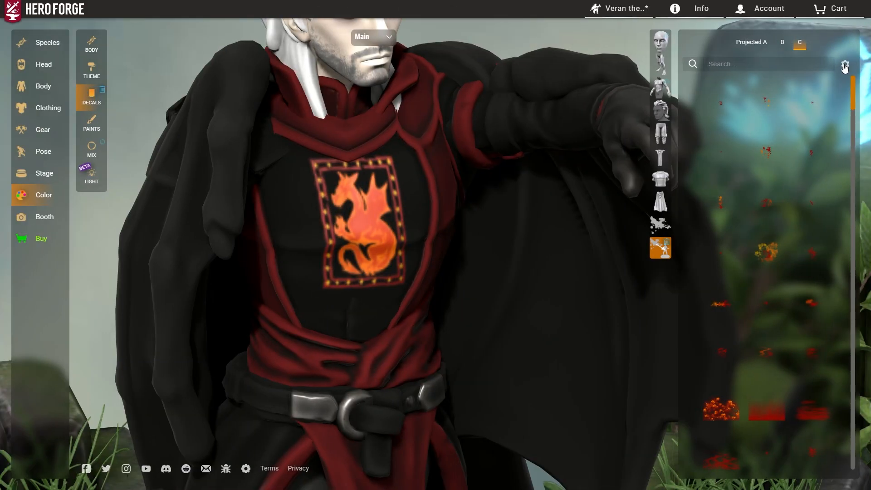
# - Open the advanced settings of the Projected C decals
pyautogui.click(844, 65)
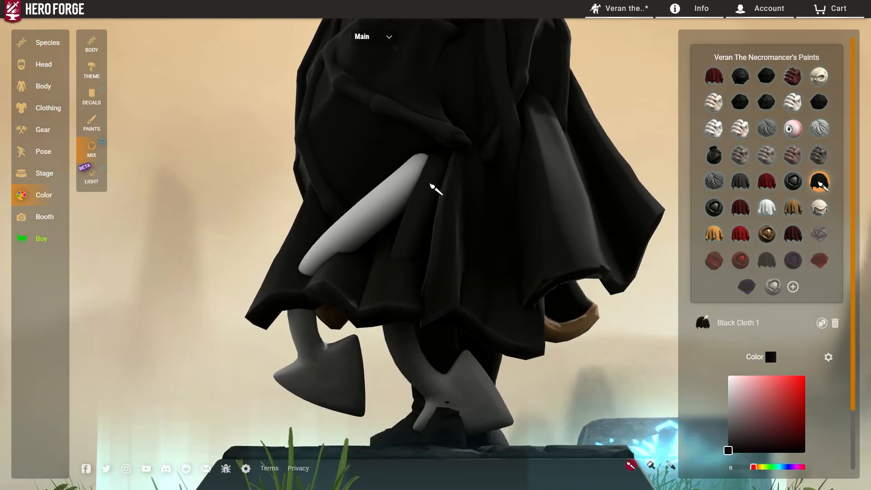
# - Paint the necromancer's two tails with Black Cloth 1
pyautogui.click(374, 223)
pyautogui.scroll(3, 351, 318)
pyautogui.click(351, 320)
pyautogui.click(505, 351)
pyautogui.click(425, 390)
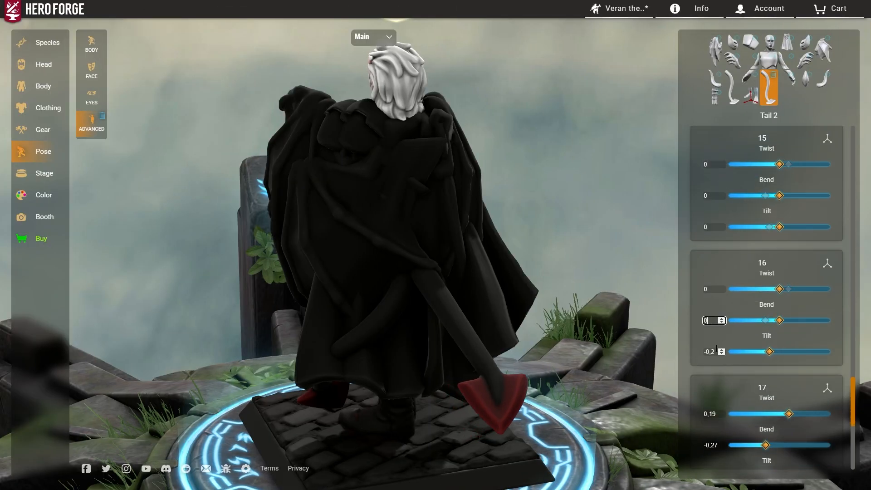
# - Bend the end segments of Tail 2, entering a value of -1 and lowering segment 19's Tilt to about -0.7
pyautogui.scroll(-2, 716, 348)
pyautogui.write('-1')
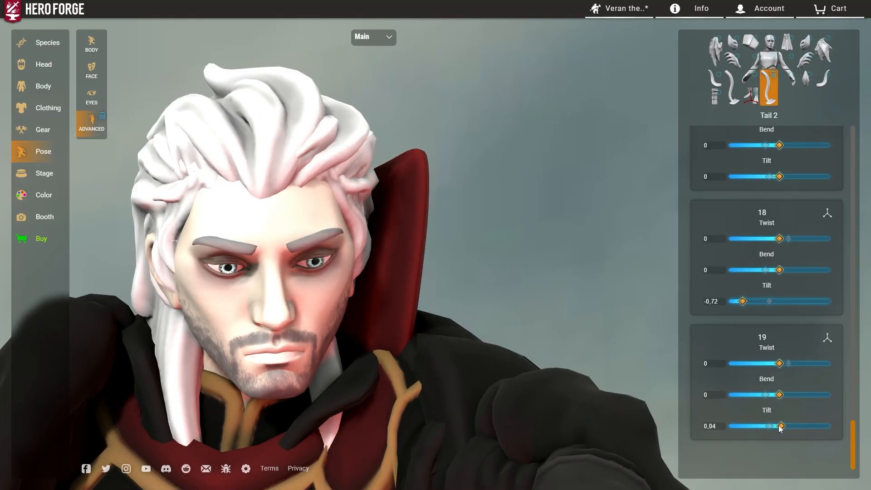
pyautogui.moveTo(780, 426); pyautogui.dragTo(743, 426)
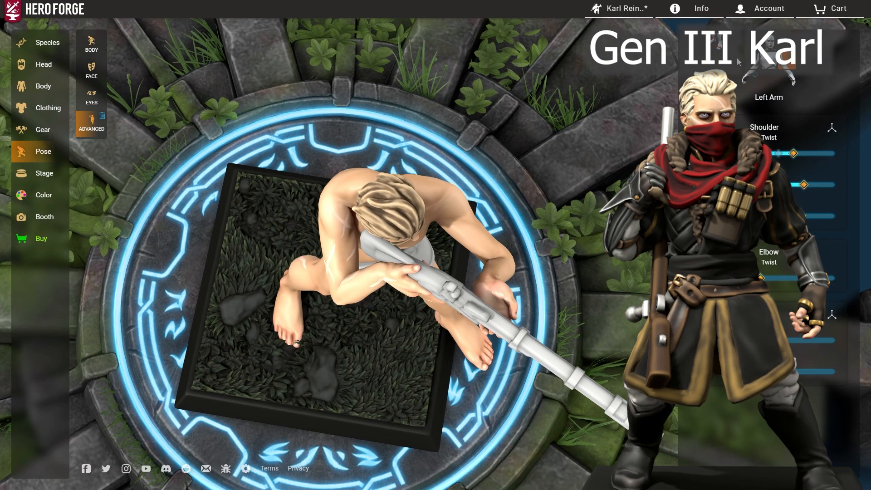
# - Raise the Snarl expression of the sniper's extra figure to the maximum
pyautogui.click(61, 217)
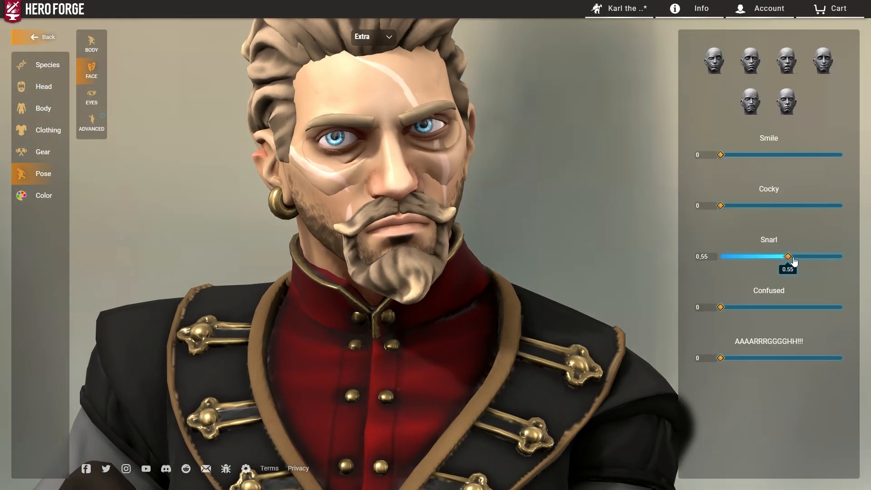
pyautogui.moveTo(793, 259); pyautogui.dragTo(847, 260)
pyautogui.moveTo(635, 254); pyautogui.dragTo(531, 252)
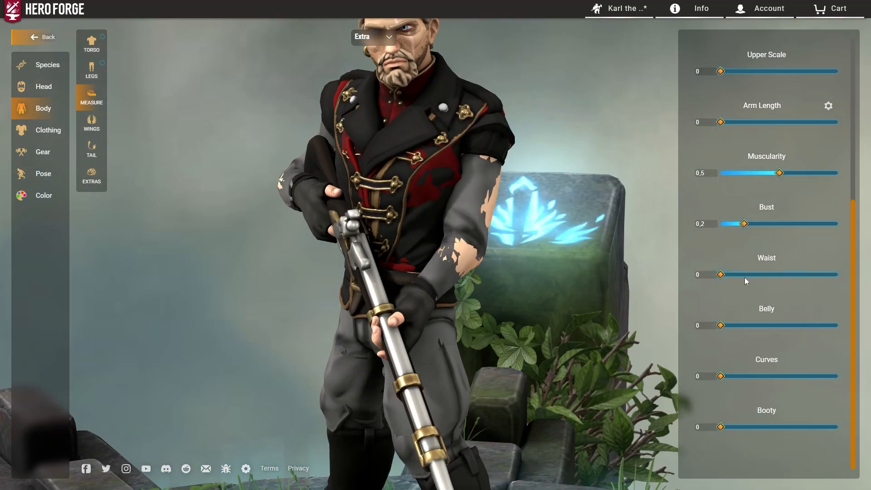
pyautogui.scroll(2, 790, 279)
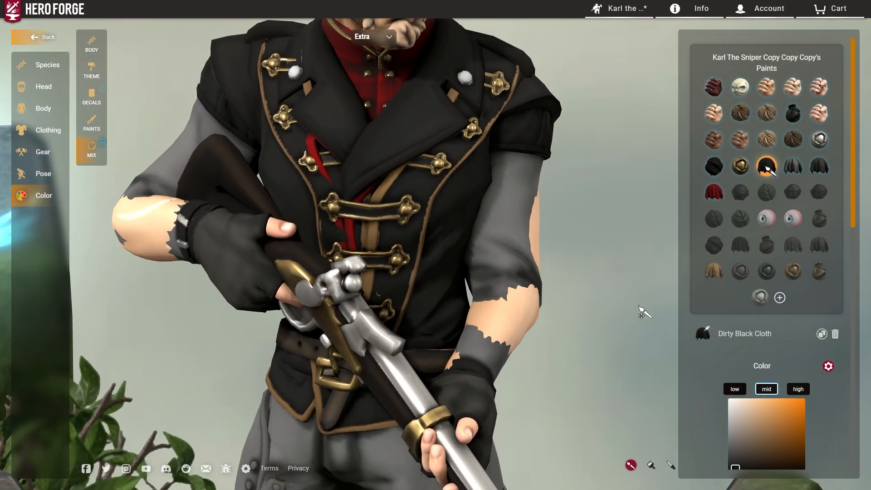
# - Select the sack-shaped leather paint at the end of the eyeball row in the sniper's paint mix
pyautogui.click(819, 219)
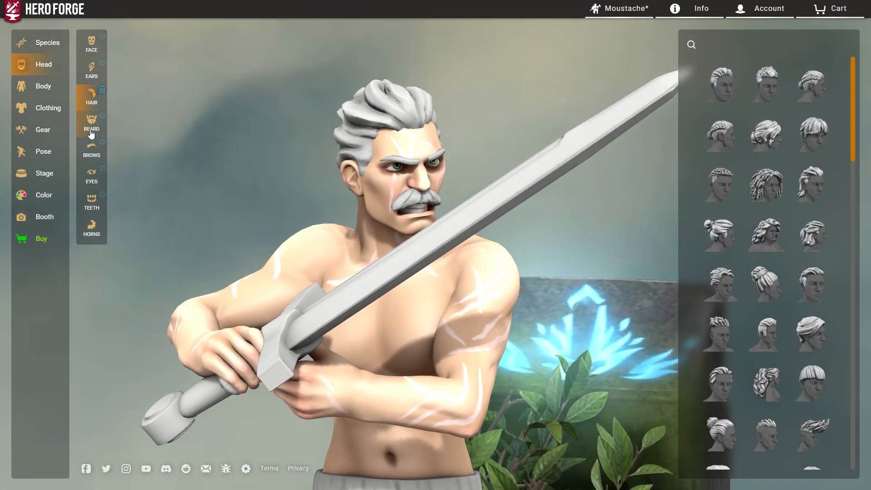
# - Open the beard options and the paint library for the moustached knight
pyautogui.click(91, 131)
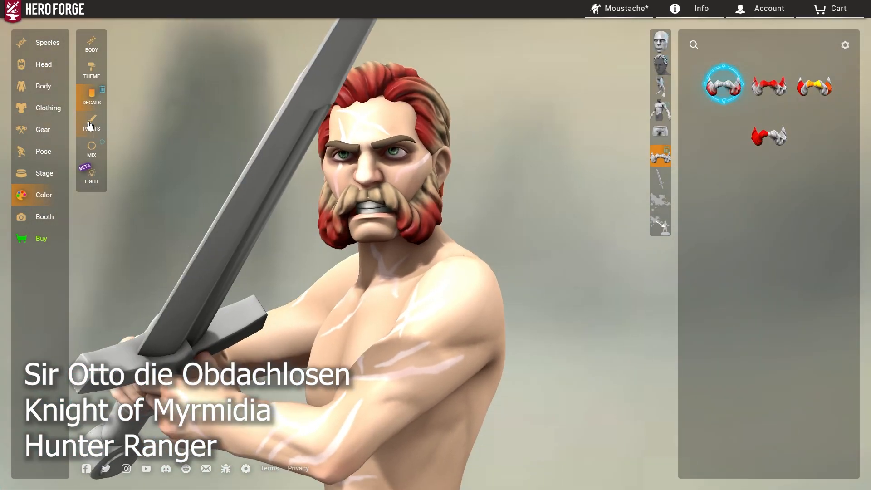
pyautogui.click(90, 125)
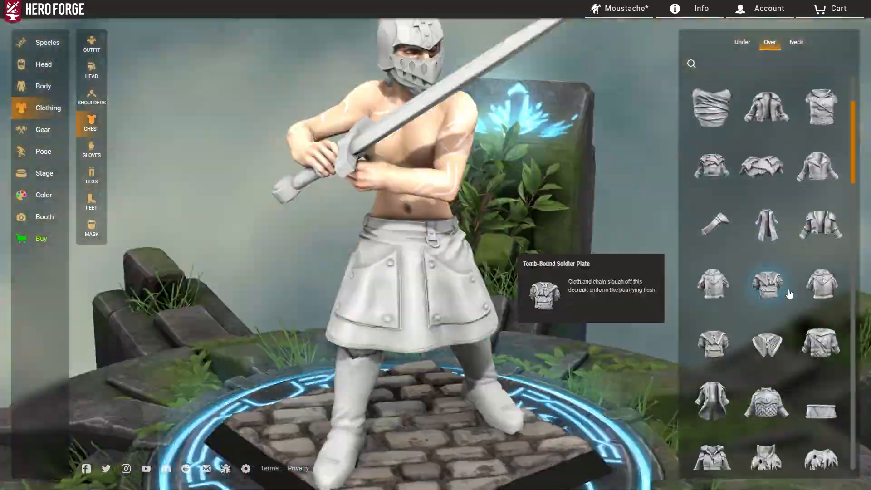
# - Dress the helmeted knight's bare chest in the over-layer garment beside the Tomb-Bound Soldier Plate
pyautogui.click(821, 284)
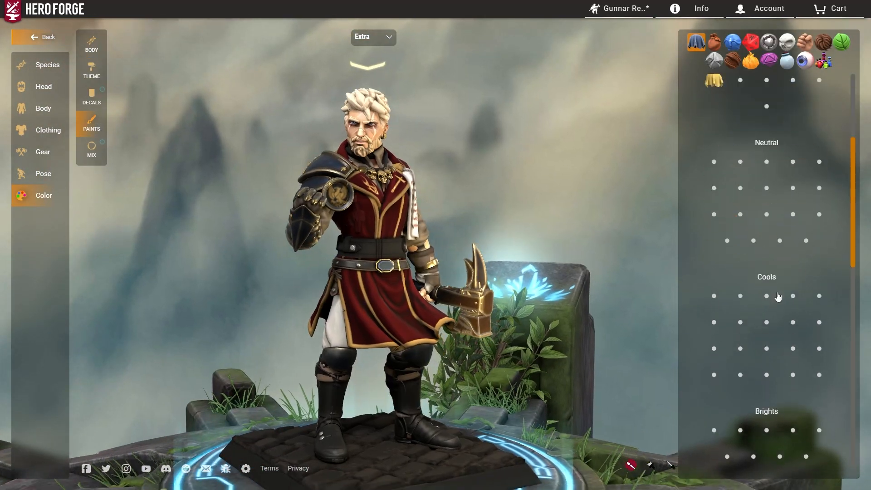
# - Try a teal cloth paint from My Library on the skirt of Gunnar's coat on the extra figure
pyautogui.scroll(-9, 778, 297)
pyautogui.moveTo(576, 123); pyautogui.dragTo(537, 152)
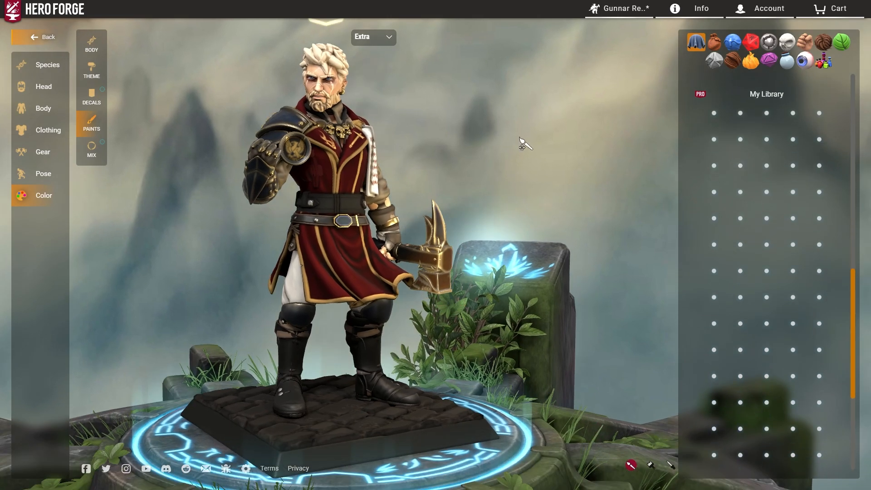
pyautogui.scroll(3, 536, 152)
pyautogui.scroll(-5, 776, 243)
pyautogui.moveTo(590, 218); pyautogui.dragTo(548, 203)
pyautogui.click(714, 241)
pyautogui.moveTo(590, 444); pyautogui.dragTo(638, 459)
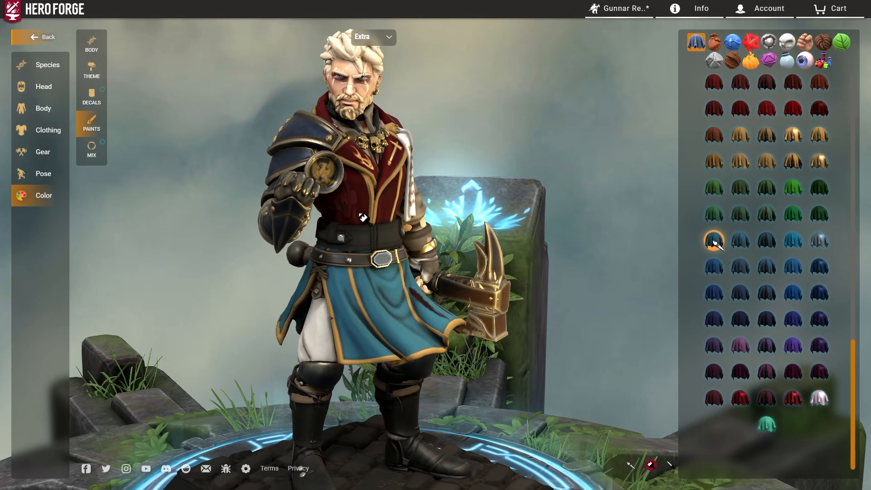
pyautogui.moveTo(568, 160); pyautogui.dragTo(548, 193)
pyautogui.scroll(-4, 548, 193)
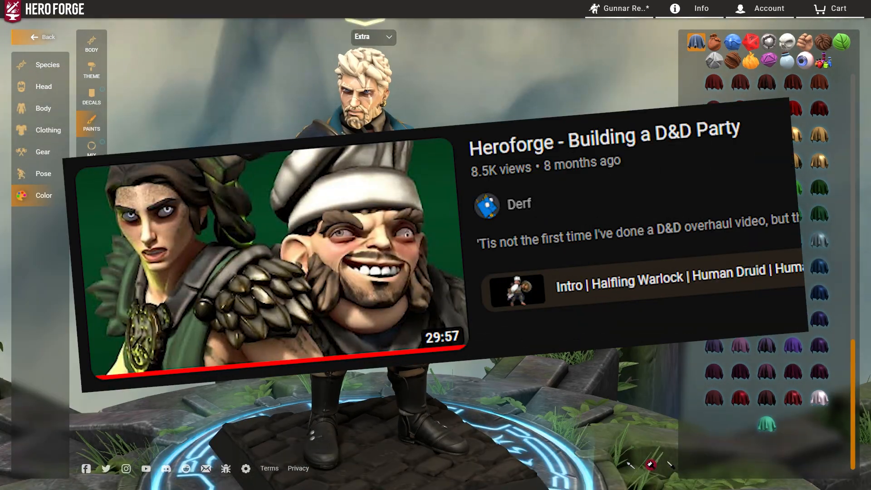
# - Try different metal paints from My Library on the extra figure's shoulder armour
pyautogui.scroll(3, 547, 193)
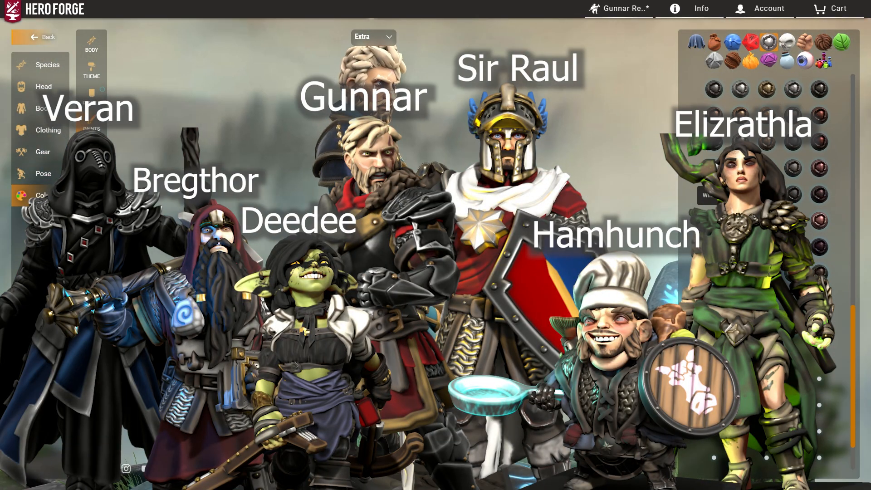
pyautogui.scroll(-2, 715, 221)
pyautogui.moveTo(590, 182); pyautogui.dragTo(585, 213)
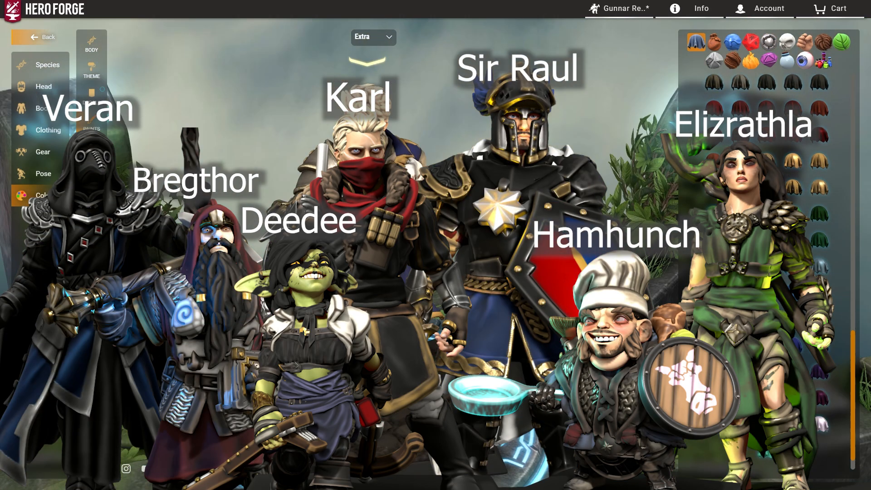
pyautogui.scroll(6, 715, 206)
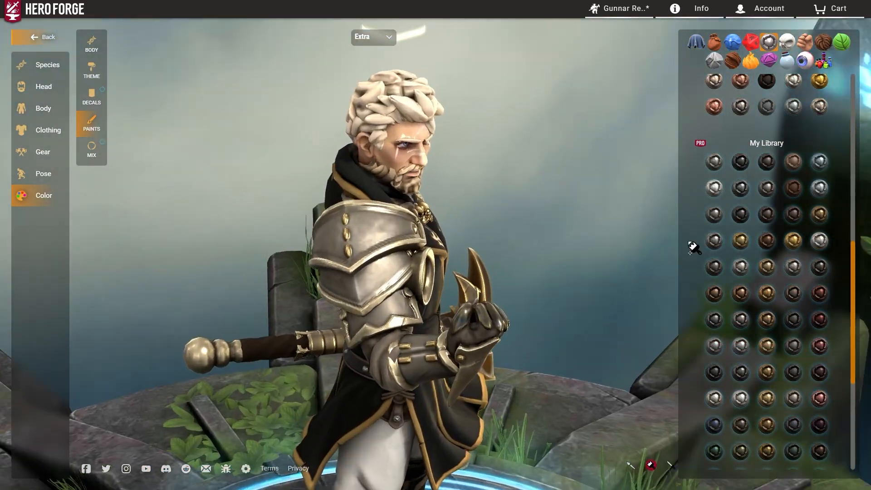
pyautogui.click(714, 267)
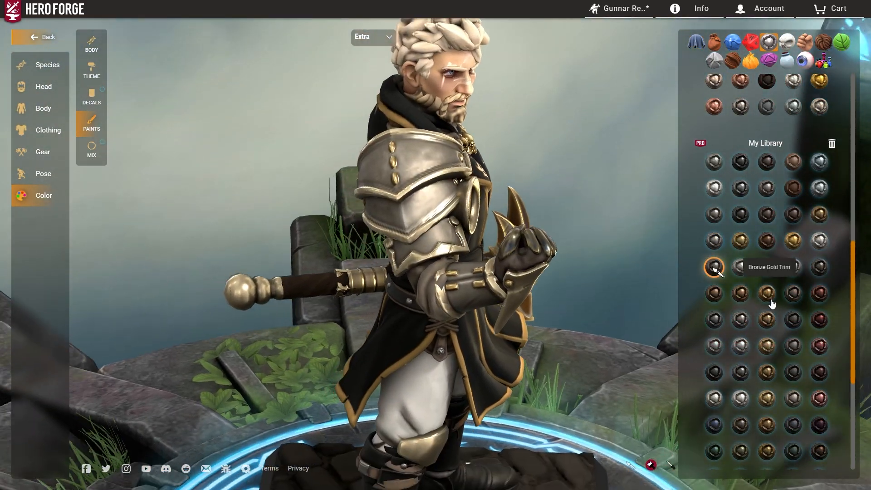
pyautogui.scroll(-5, 772, 303)
pyautogui.click(714, 346)
pyautogui.click(380, 199)
pyautogui.click(740, 347)
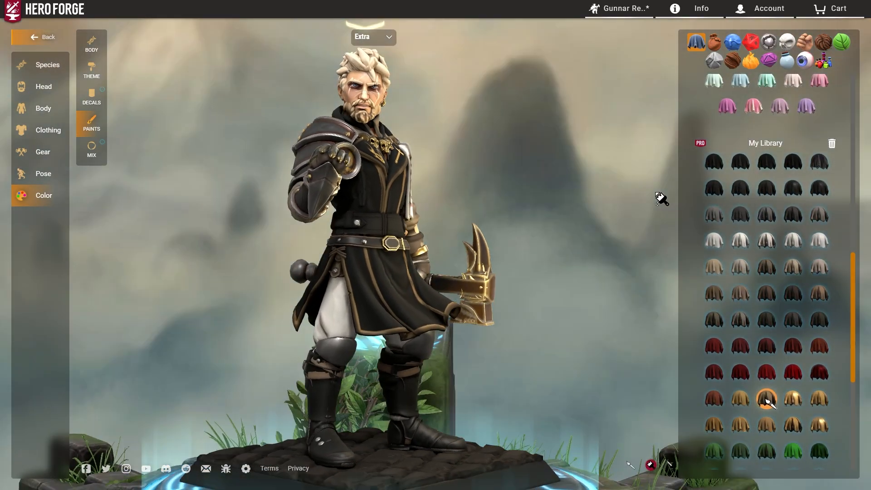
# - Choose a dark grey cloth paint and try a dark hair paint on the extra figure's beard
pyautogui.click(766, 215)
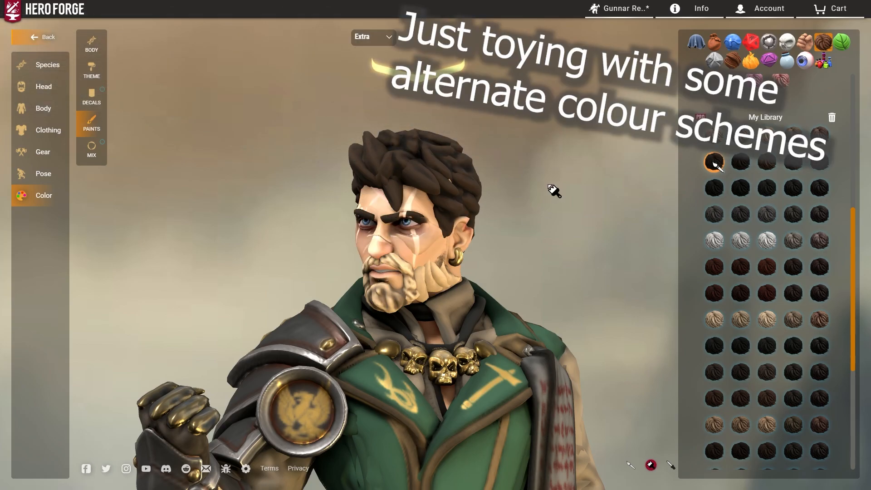
pyautogui.click(365, 312)
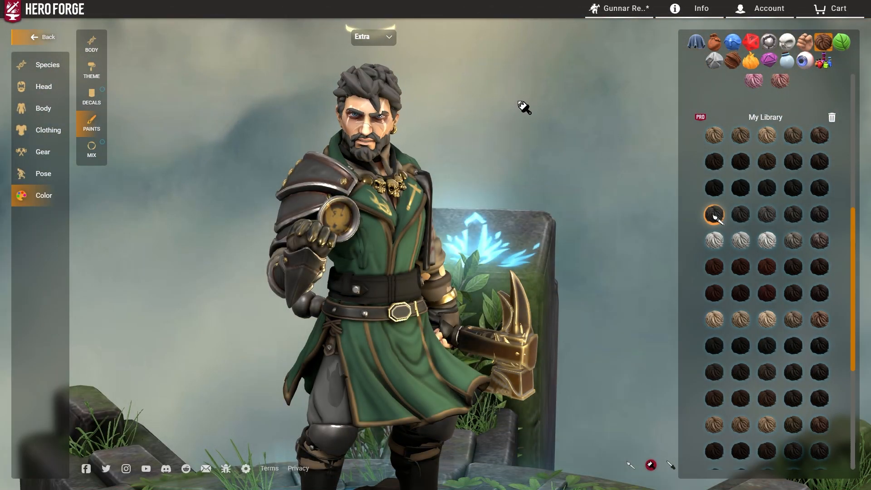
pyautogui.scroll(-5, 817, 309)
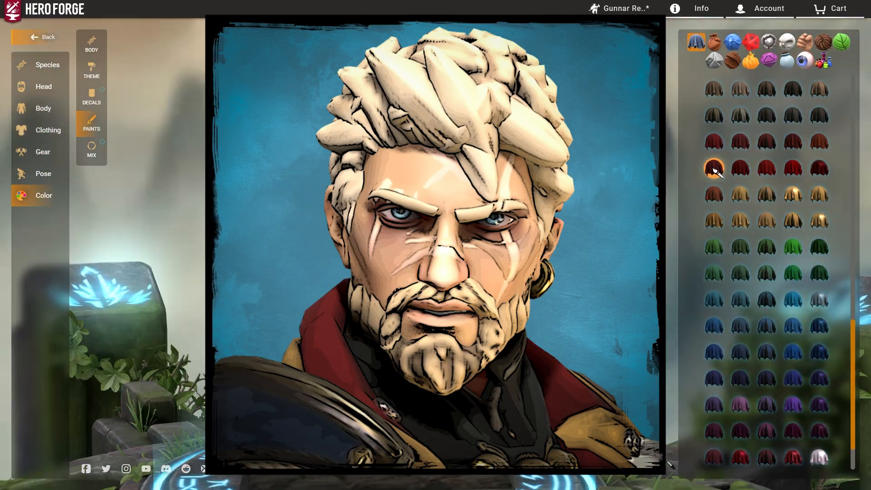
pyautogui.moveTo(671, 158); pyautogui.dragTo(583, 109)
pyautogui.scroll(5, 556, 195)
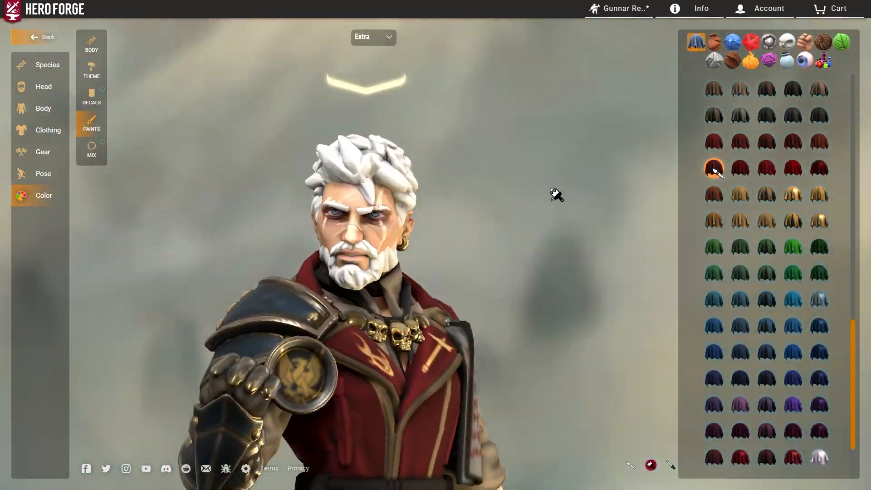
pyautogui.scroll(-5, 561, 187)
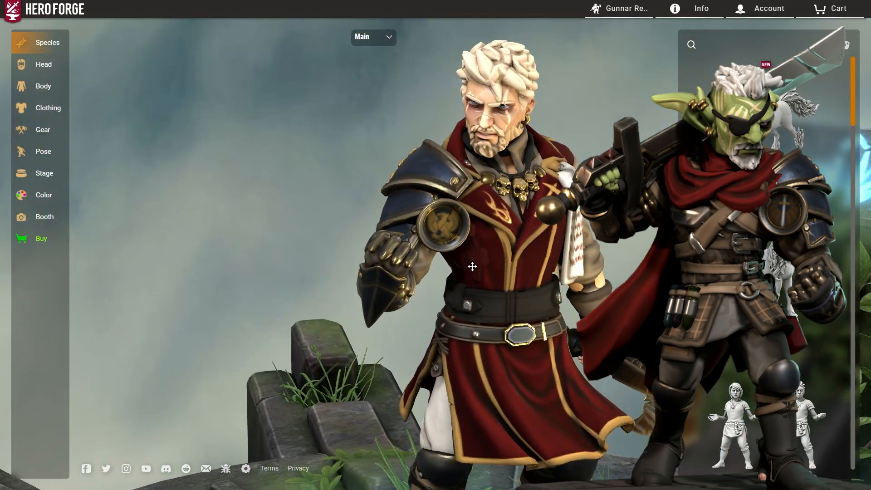
# - Open the advanced pose controls for the main Gunnar figure
pyautogui.moveTo(473, 266); pyautogui.dragTo(344, 274, button='right')
pyautogui.moveTo(344, 274); pyautogui.dragTo(379, 251)
pyautogui.click(44, 152)
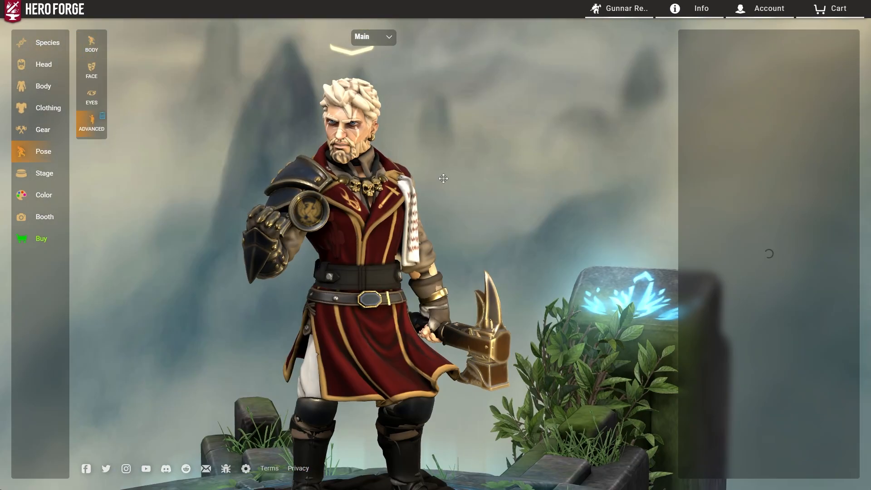
# - Examine the main figure's lapel emblems, skull necklace and eagle shoulder crest up close
pyautogui.scroll(3, 478, 272)
pyautogui.scroll(5, 431, 229)
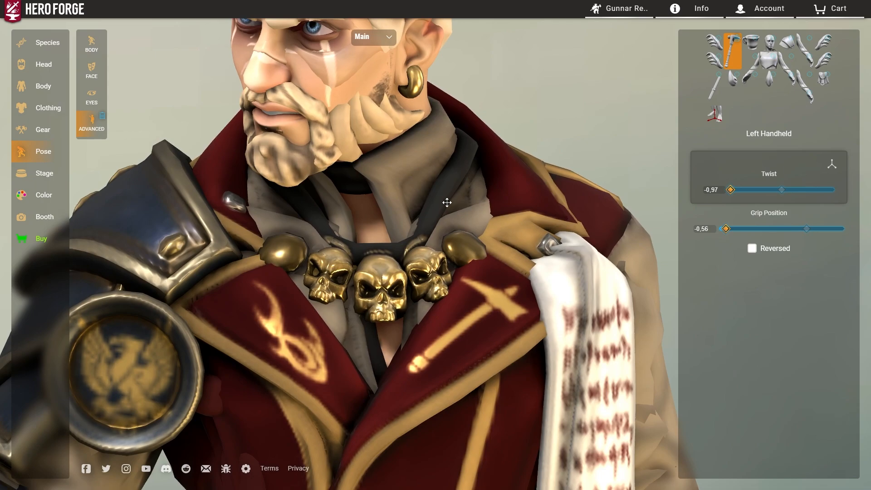
pyautogui.scroll(-3, 450, 201)
pyautogui.scroll(3, 444, 269)
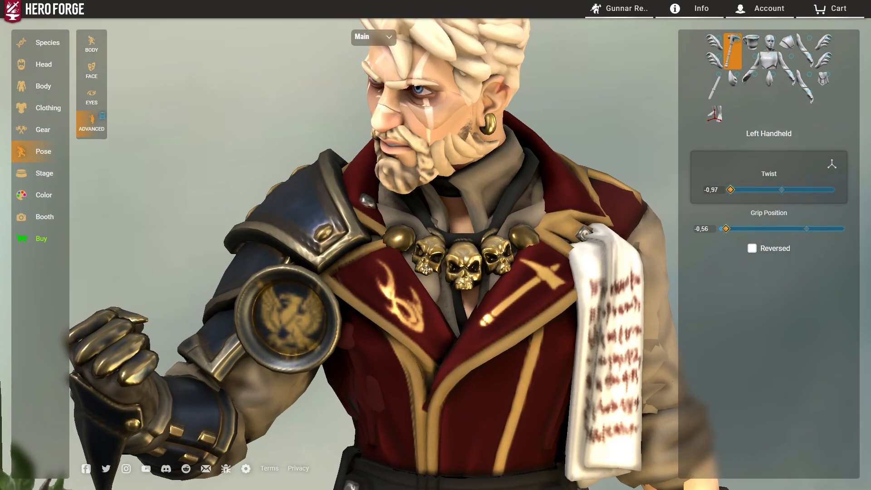
pyautogui.scroll(5, 443, 268)
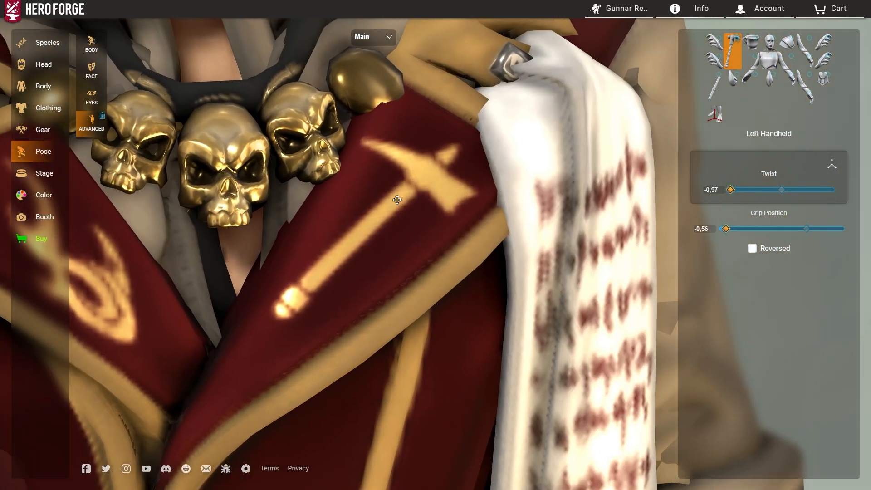
pyautogui.moveTo(397, 200); pyautogui.dragTo(264, 222)
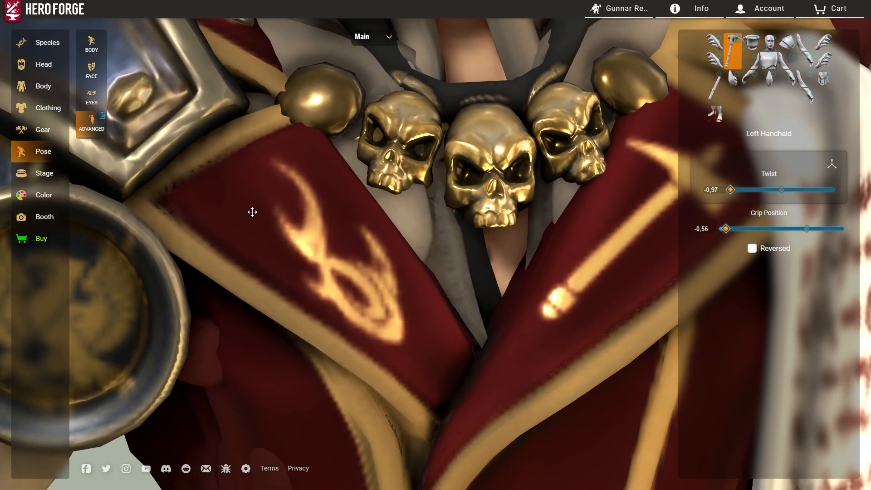
pyautogui.scroll(-5, 379, 276)
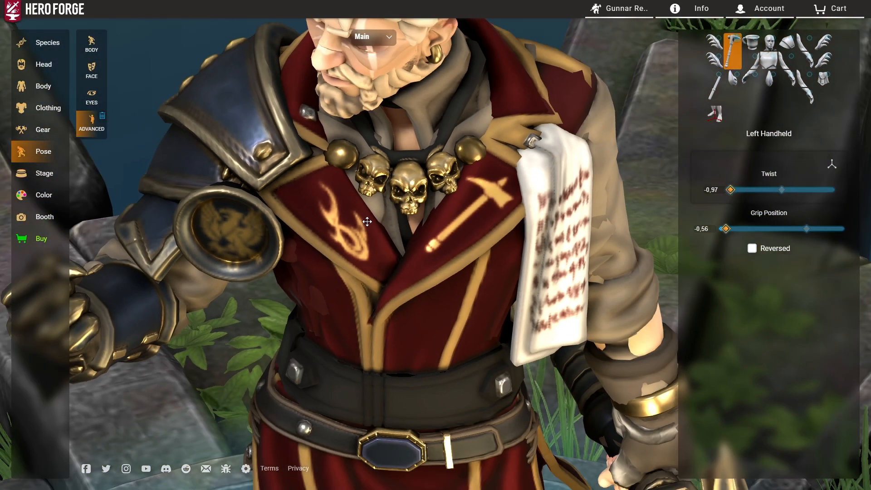
pyautogui.scroll(-5, 367, 222)
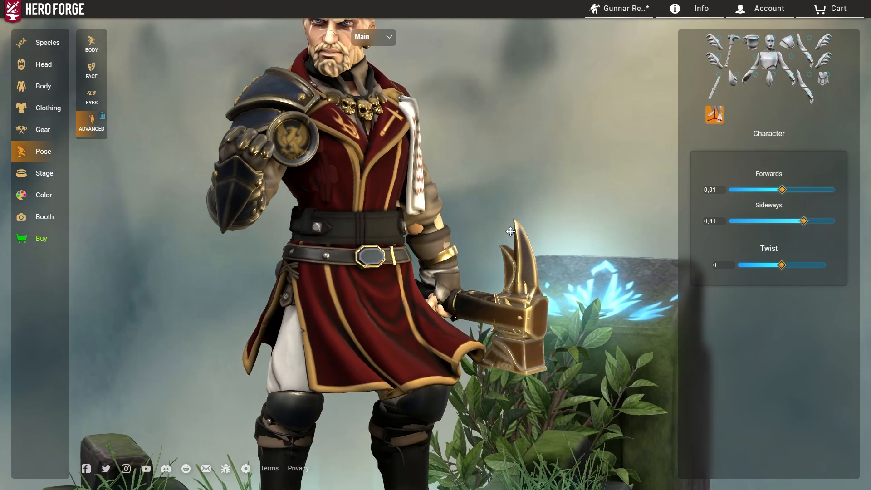
# - Examine the main figure's coat, belt, hammer and the inscribed white cloth hanging from the shoulder
pyautogui.moveTo(431, 261); pyautogui.dragTo(360, 269)
pyautogui.scroll(5, 361, 269)
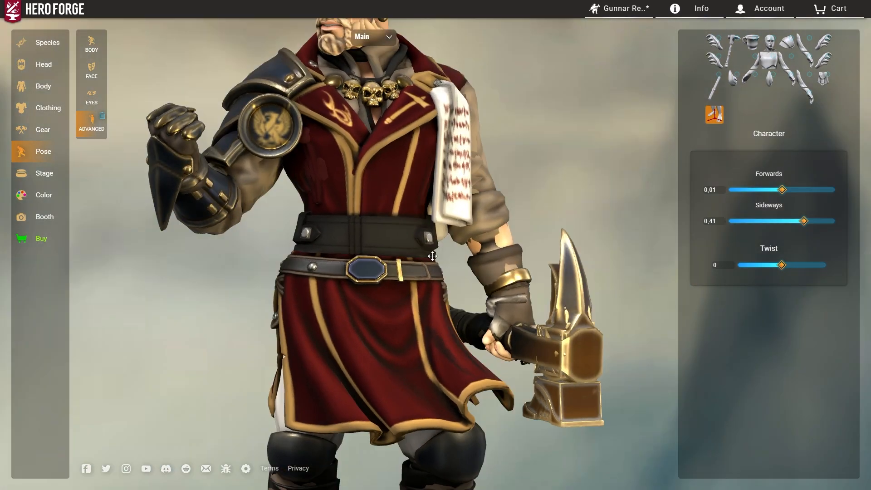
pyautogui.moveTo(360, 269); pyautogui.dragTo(338, 197, button='right')
pyautogui.moveTo(338, 197); pyautogui.dragTo(337, 218)
pyautogui.moveTo(387, 132); pyautogui.dragTo(387, 208, button='right')
pyautogui.moveTo(387, 209); pyautogui.dragTo(385, 186)
pyautogui.moveTo(318, 113); pyautogui.dragTo(314, 155, button='right')
pyautogui.moveTo(315, 156); pyautogui.dragTo(259, 232)
pyautogui.scroll(2, 438, 298)
pyautogui.moveTo(438, 297); pyautogui.dragTo(382, 177, button='right')
pyautogui.moveTo(383, 177); pyautogui.dragTo(267, 215)
pyautogui.scroll(-2, 281, 204)
pyautogui.moveTo(317, 181); pyautogui.dragTo(281, 241, button='right')
pyautogui.moveTo(281, 240); pyautogui.dragTo(421, 230)
pyautogui.scroll(2, 277, 209)
pyautogui.scroll(2, 454, 207)
pyautogui.scroll(-3, 457, 197)
pyautogui.scroll(-2, 456, 198)
pyautogui.scroll(4, 420, 230)
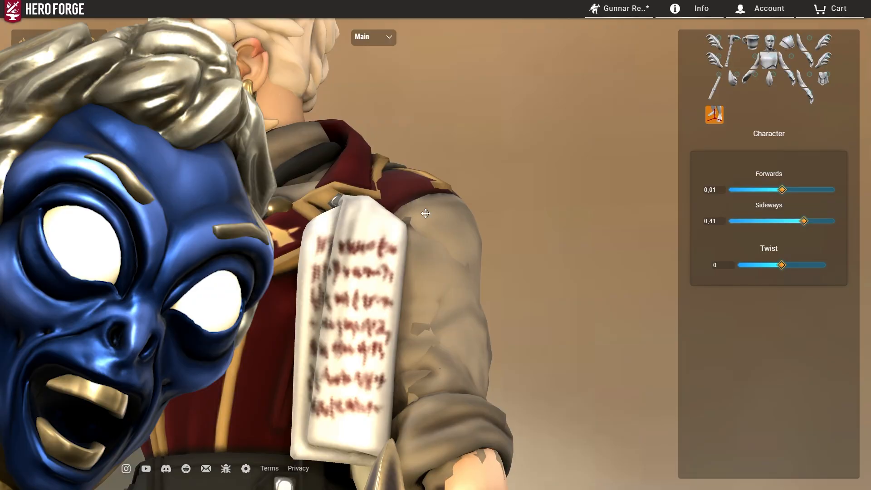
# - Examine the main figure's scarred face, blue eyes, hair and beard up close
pyautogui.scroll(3, 448, 178)
pyautogui.scroll(-3, 449, 178)
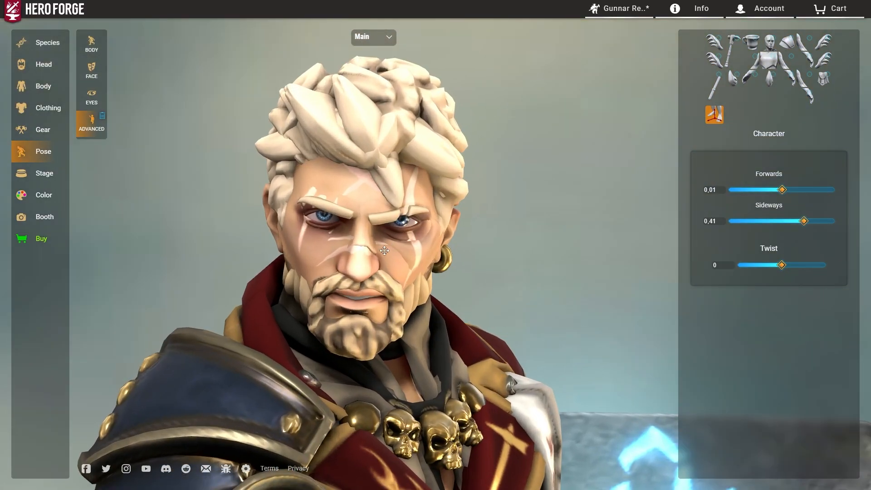
pyautogui.scroll(3, 399, 237)
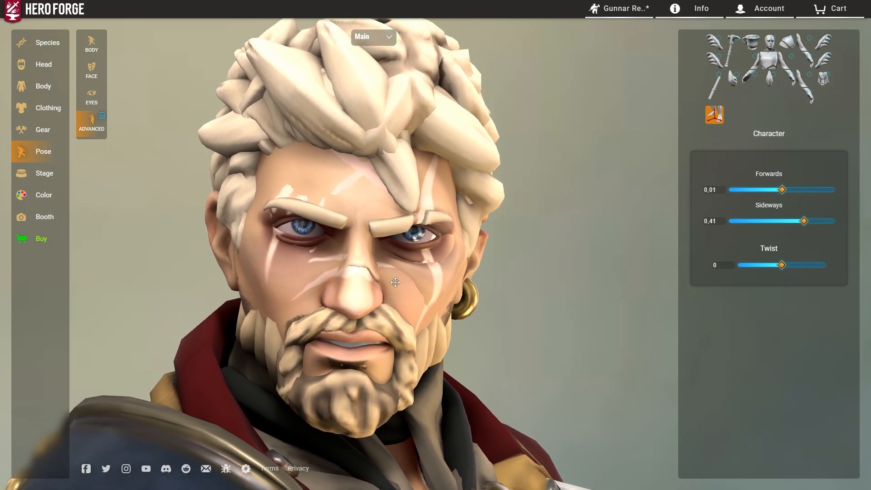
pyautogui.scroll(-2, 392, 271)
pyautogui.moveTo(414, 262); pyautogui.dragTo(453, 280)
pyautogui.scroll(4, 419, 286)
pyautogui.scroll(-3, 426, 274)
pyautogui.scroll(-5, 453, 280)
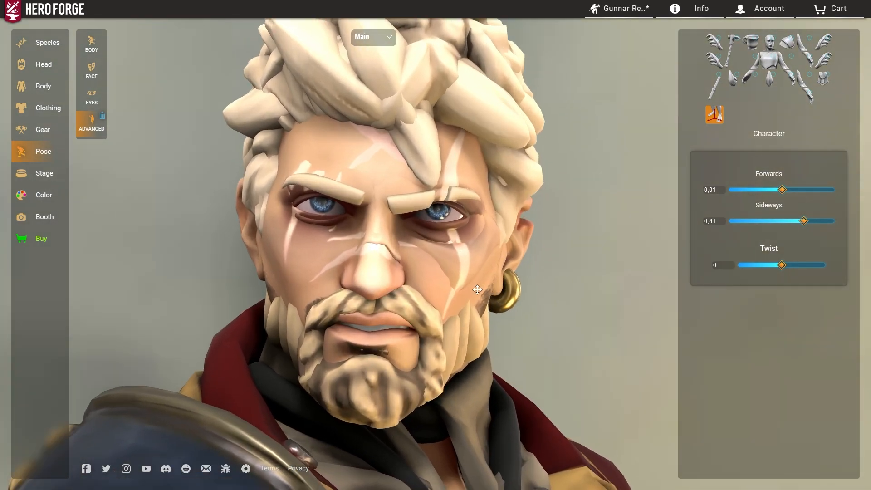
pyautogui.scroll(3, 463, 311)
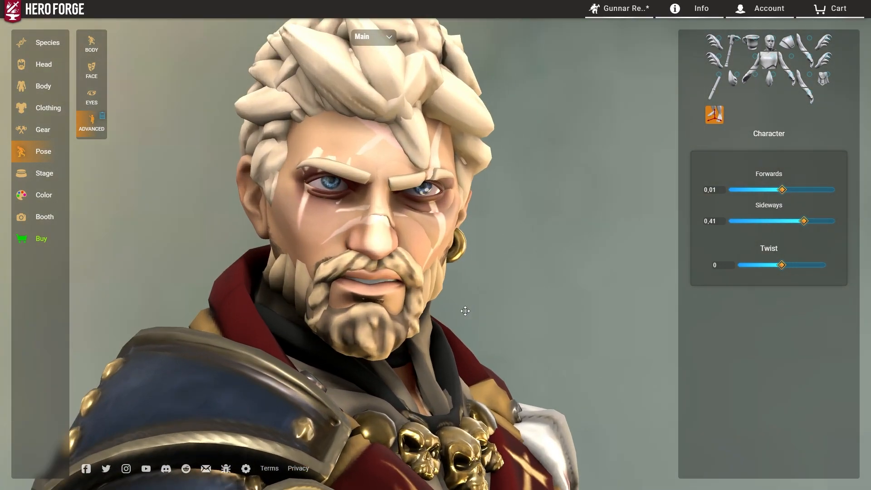